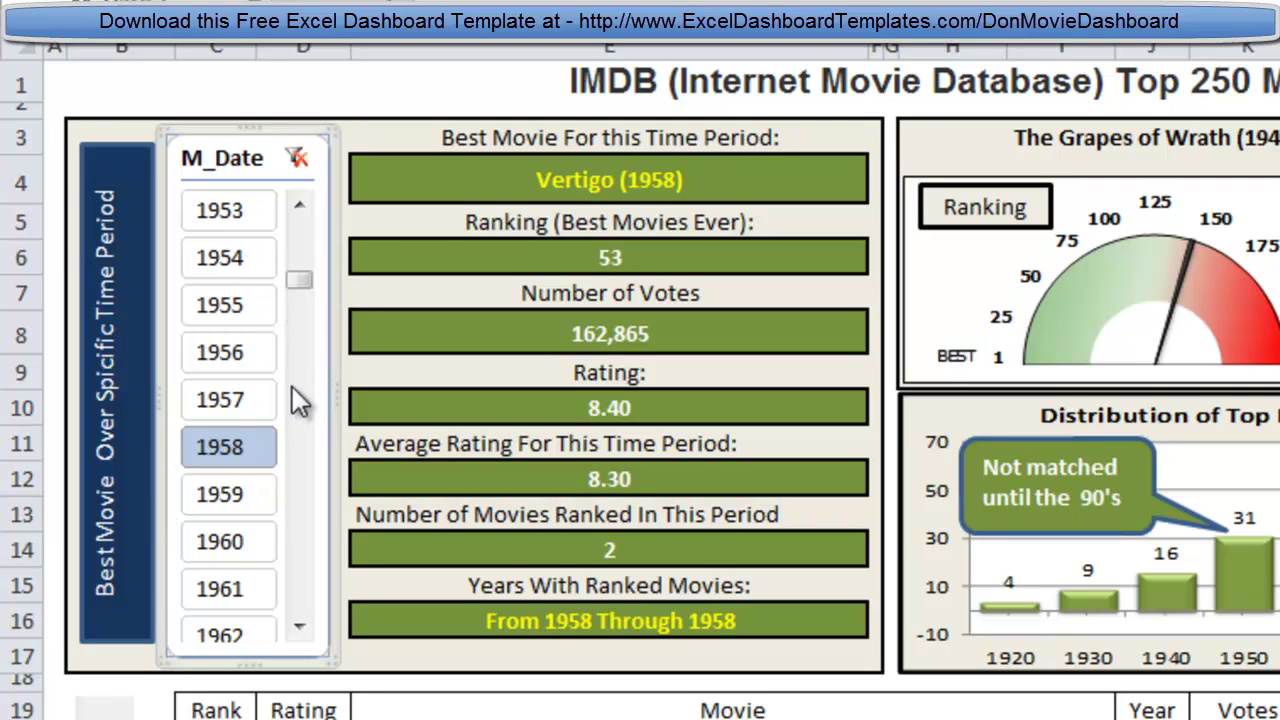
Step: Filter the dashboard to 1957, browse the M_Date year list, then filter to 1958
{"action": "left_click", "coordinate": [237, 399]}
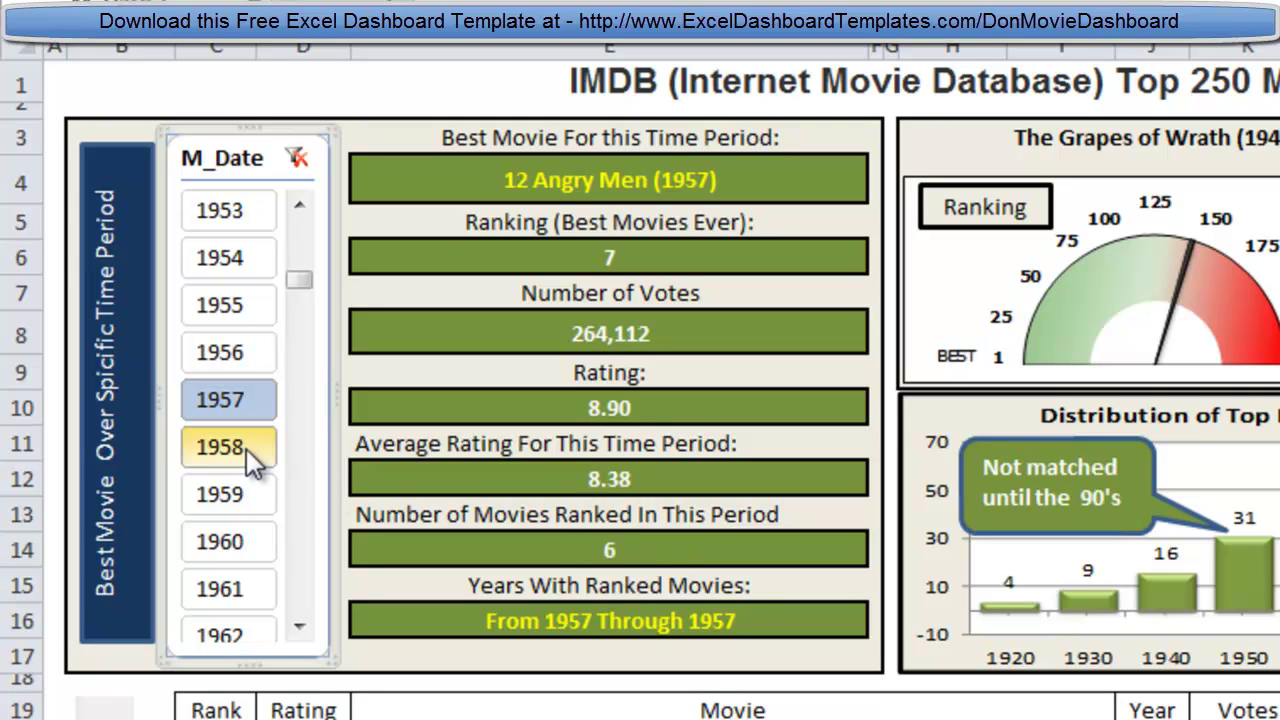
{"action": "left_click", "coordinate": [299, 307]}
{"action": "left_click", "coordinate": [305, 350]}
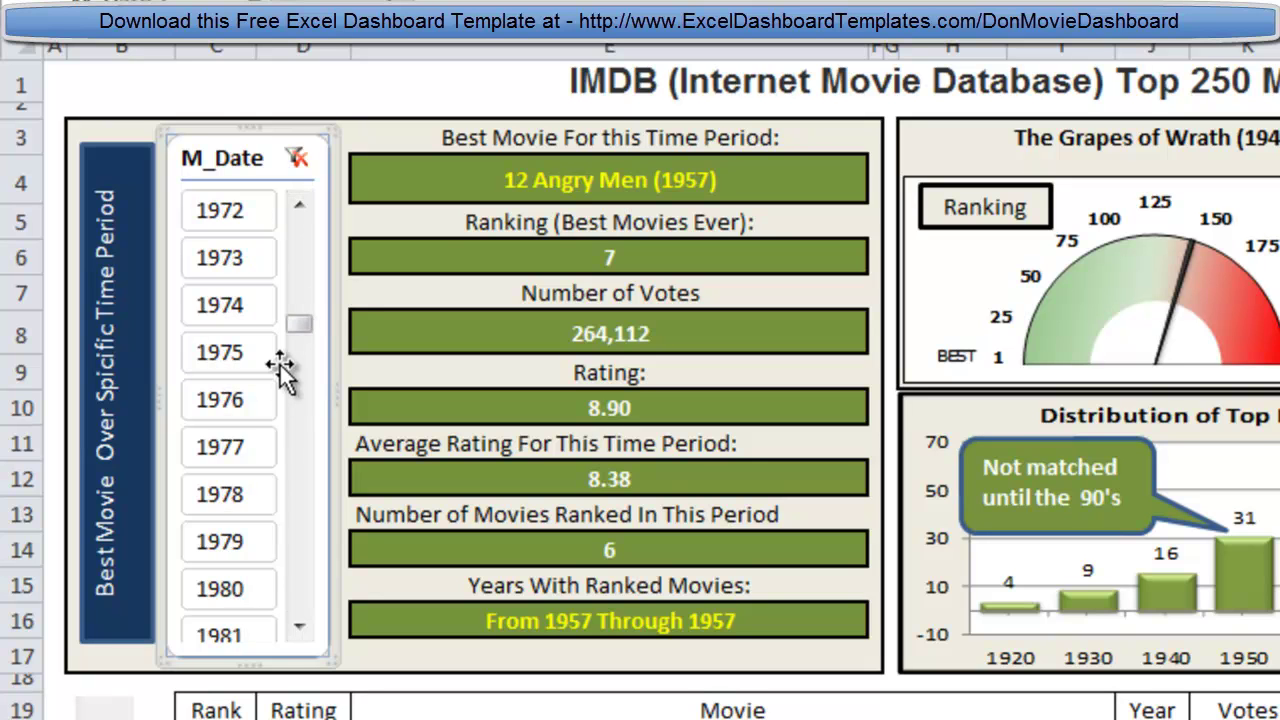
{"action": "left_click", "coordinate": [293, 285]}
{"action": "left_click", "coordinate": [294, 275]}
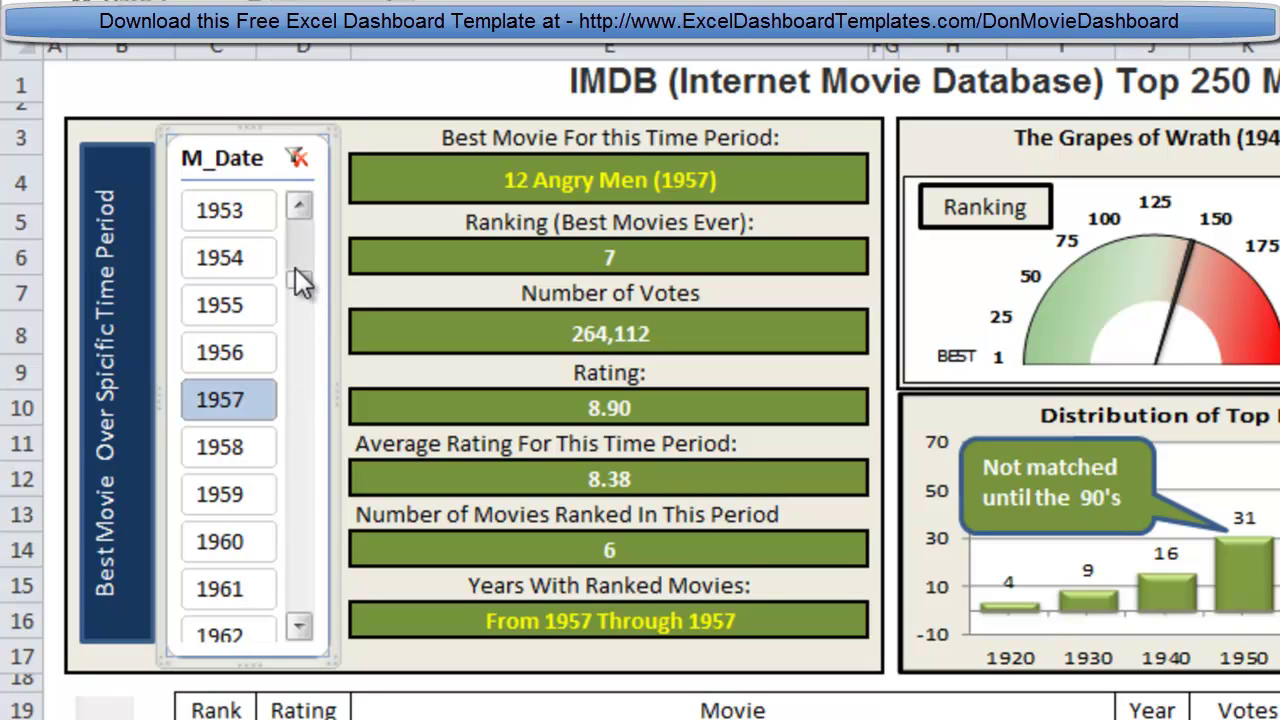
{"action": "left_click", "coordinate": [240, 440]}
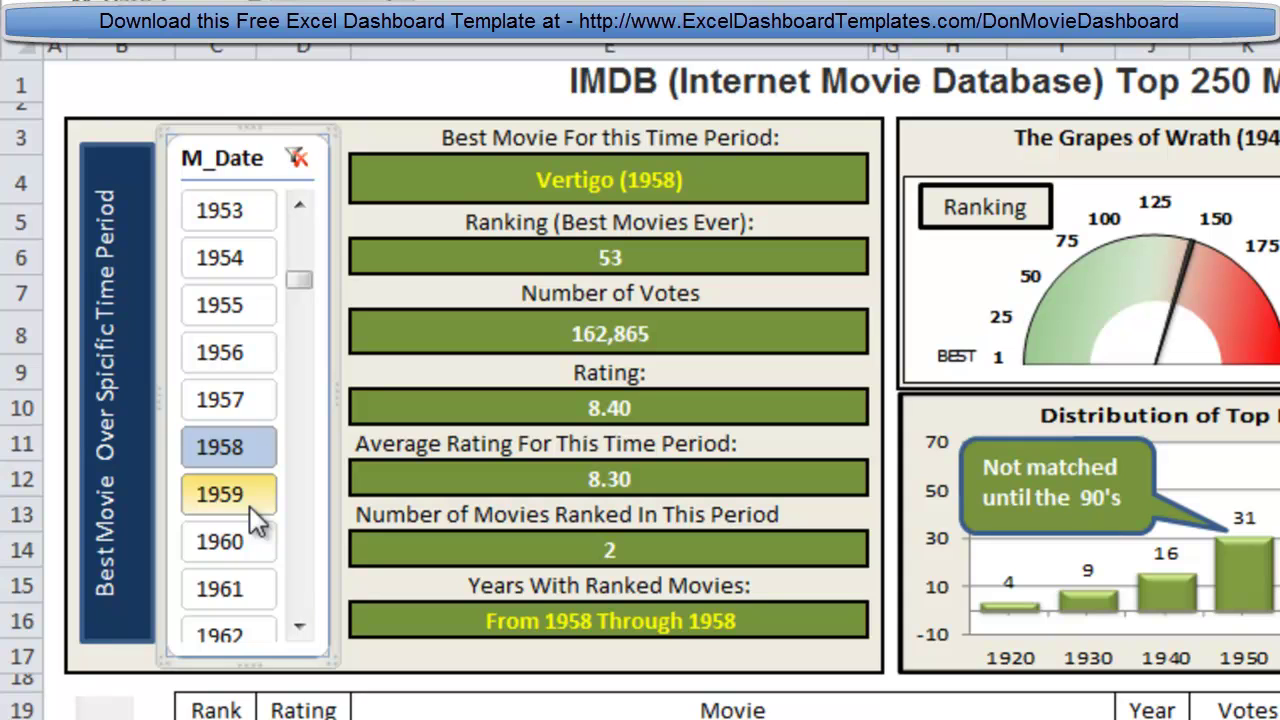
Step: Step the dashboard through 1957, 1958, 1959 (North by Northwest) and 1960 (Psycho)
{"action": "left_click", "coordinate": [254, 405]}
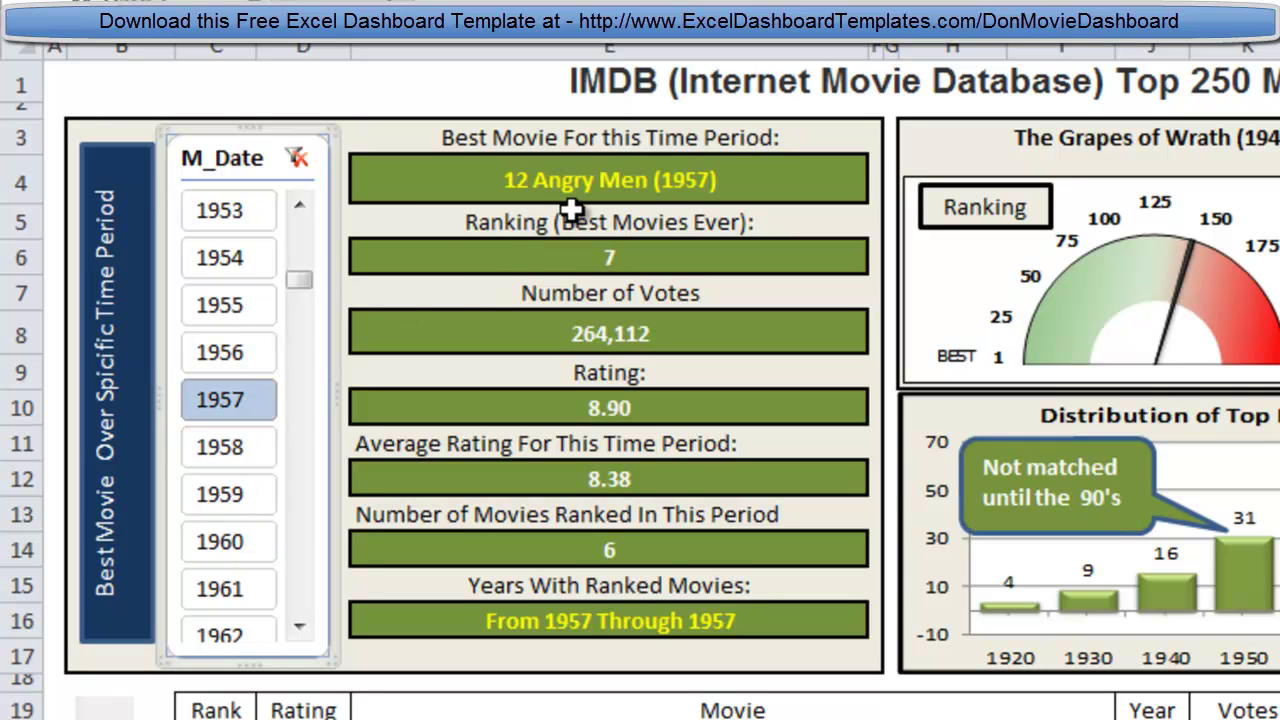
{"action": "left_click", "coordinate": [252, 460]}
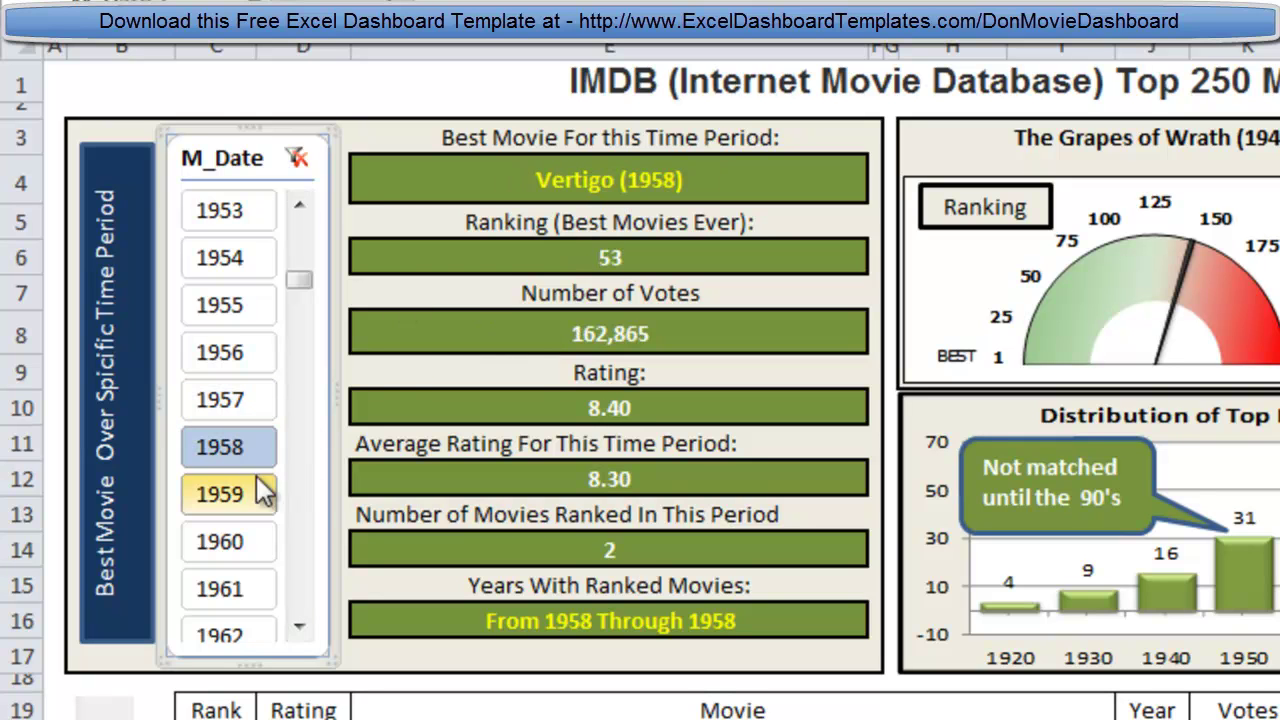
{"action": "left_click", "coordinate": [255, 488]}
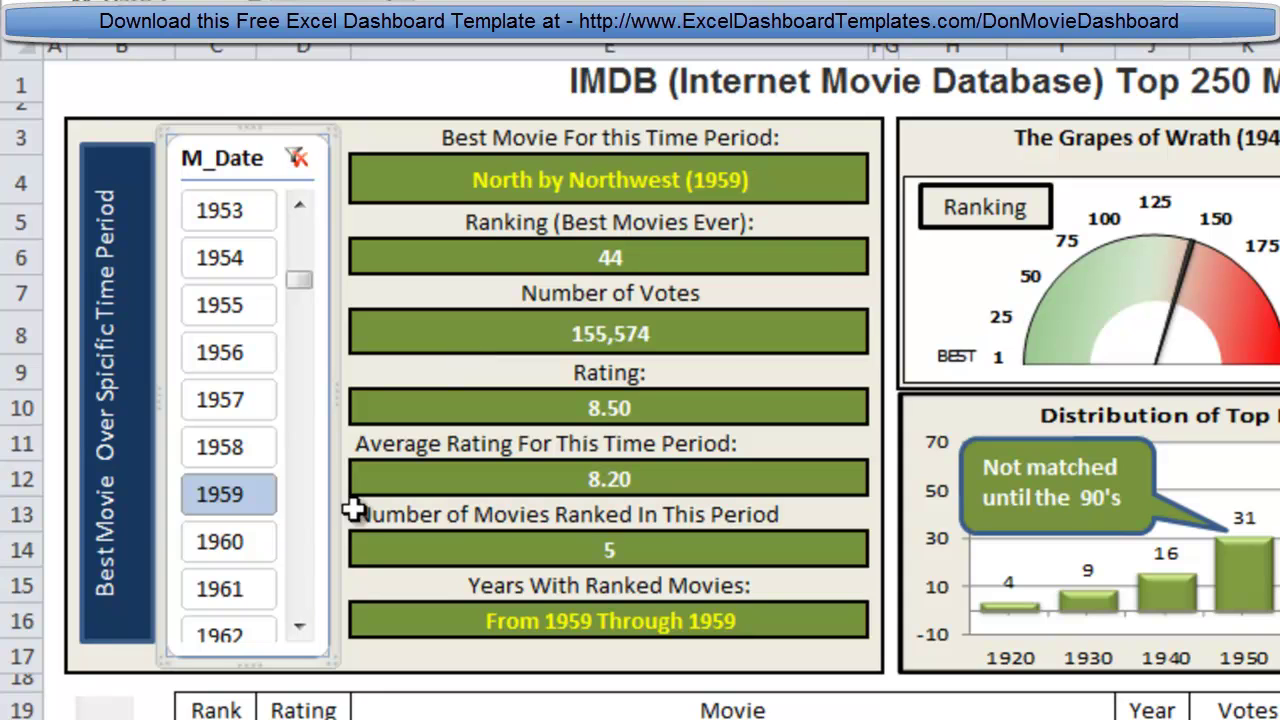
{"action": "left_click", "coordinate": [240, 548]}
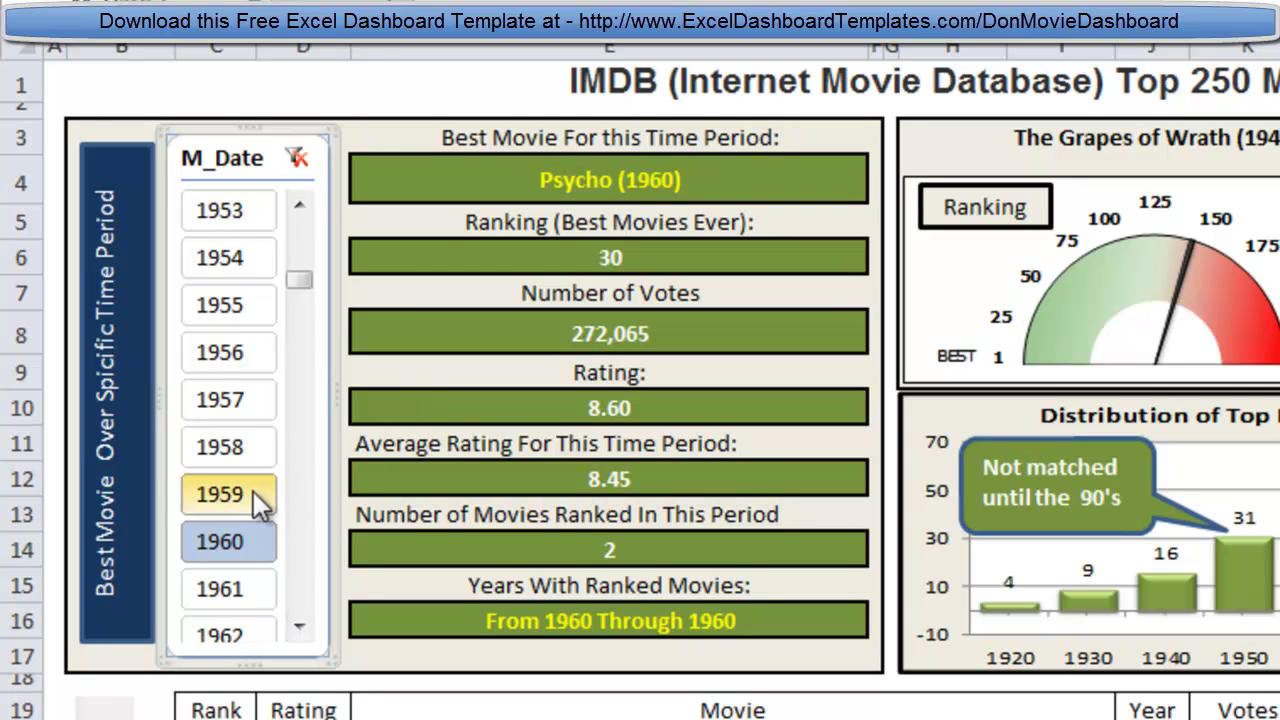
{"action": "scroll", "coordinate": [300, 575], "scroll_direction": "down", "scroll_amount": 12}
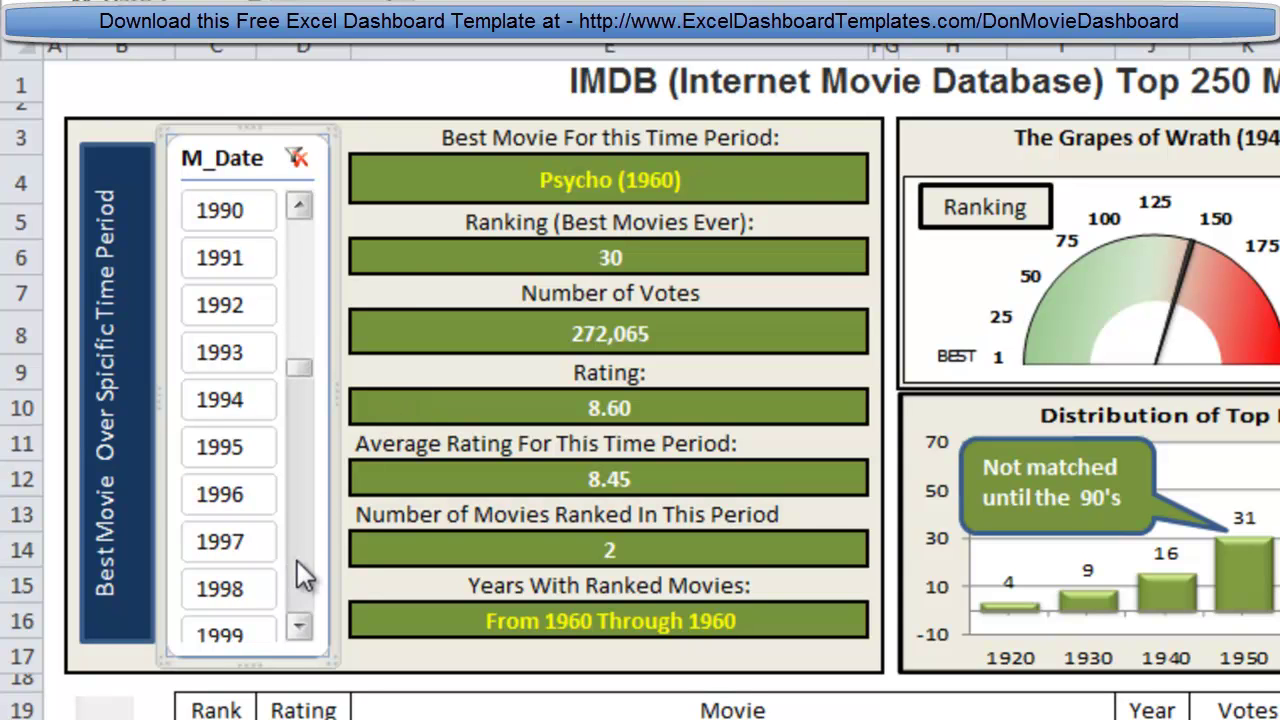
Step: Filter the dashboard year by year from 1976 to 1980, including Star Wars (1977) and Apocalypse Now (1979)
{"action": "left_click", "coordinate": [304, 282]}
{"action": "left_click", "coordinate": [304, 282]}
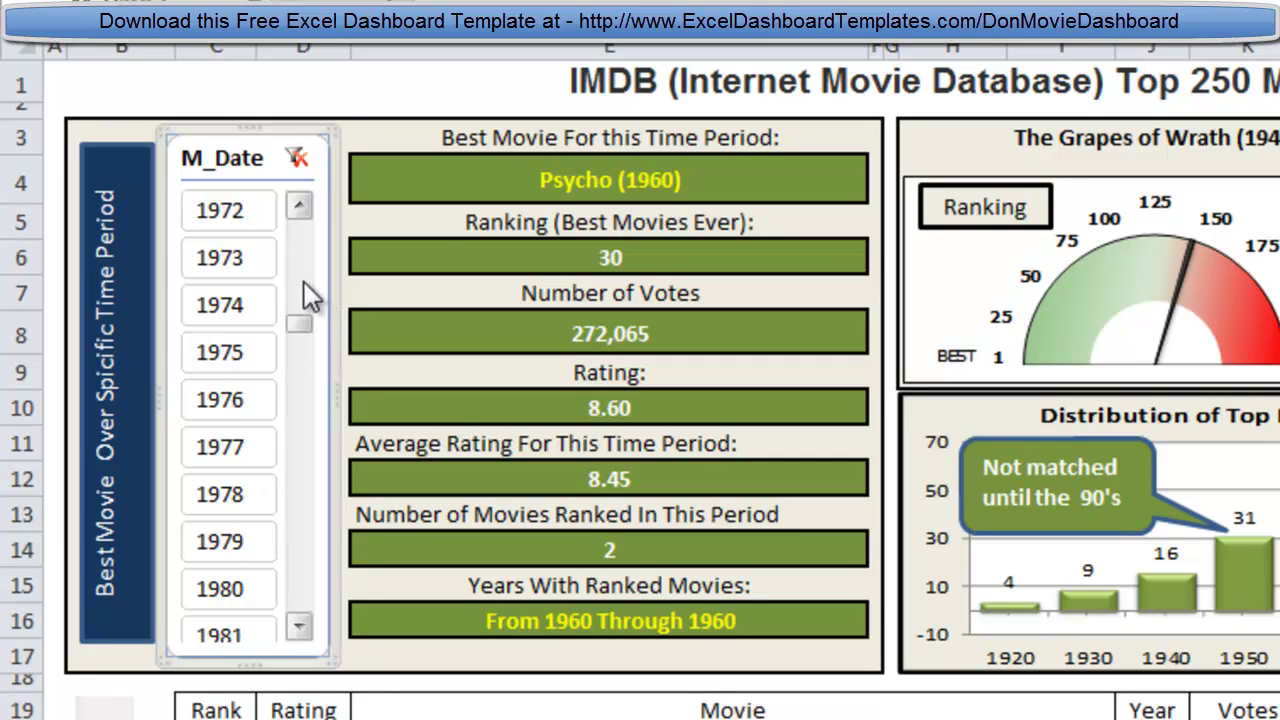
{"action": "left_click", "coordinate": [222, 401]}
{"action": "left_click", "coordinate": [238, 445]}
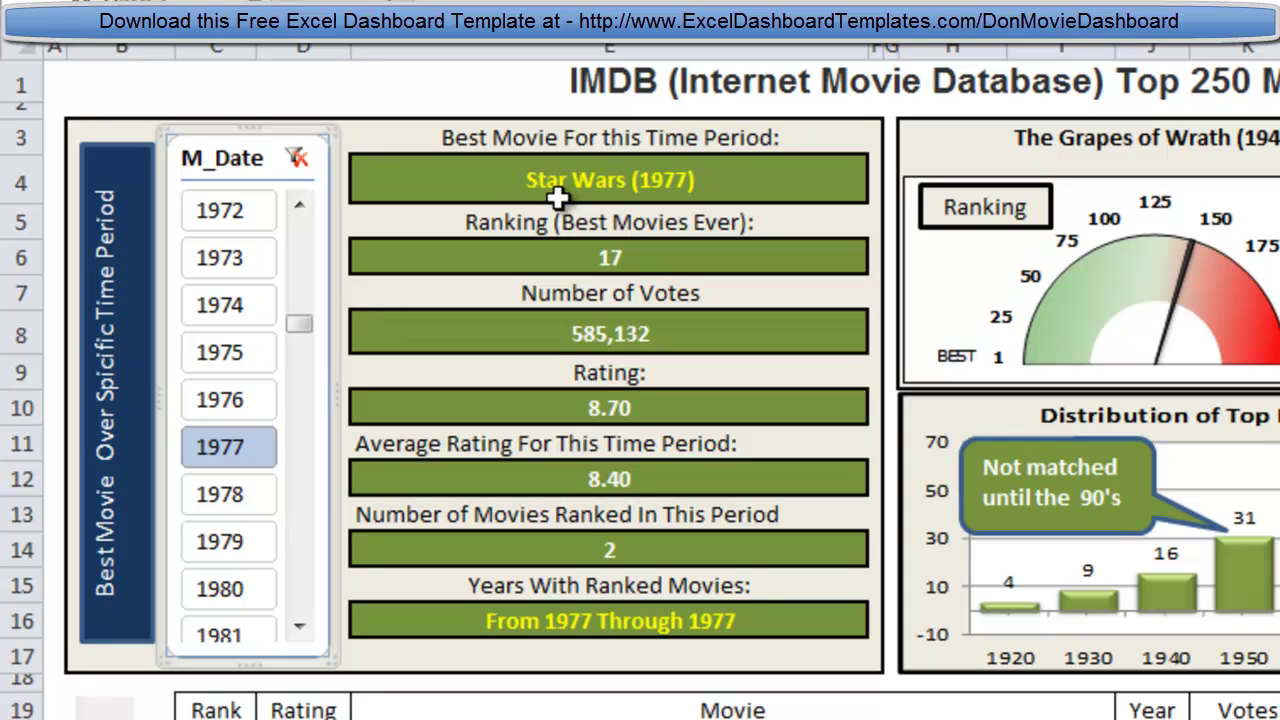
{"action": "left_click", "coordinate": [250, 492]}
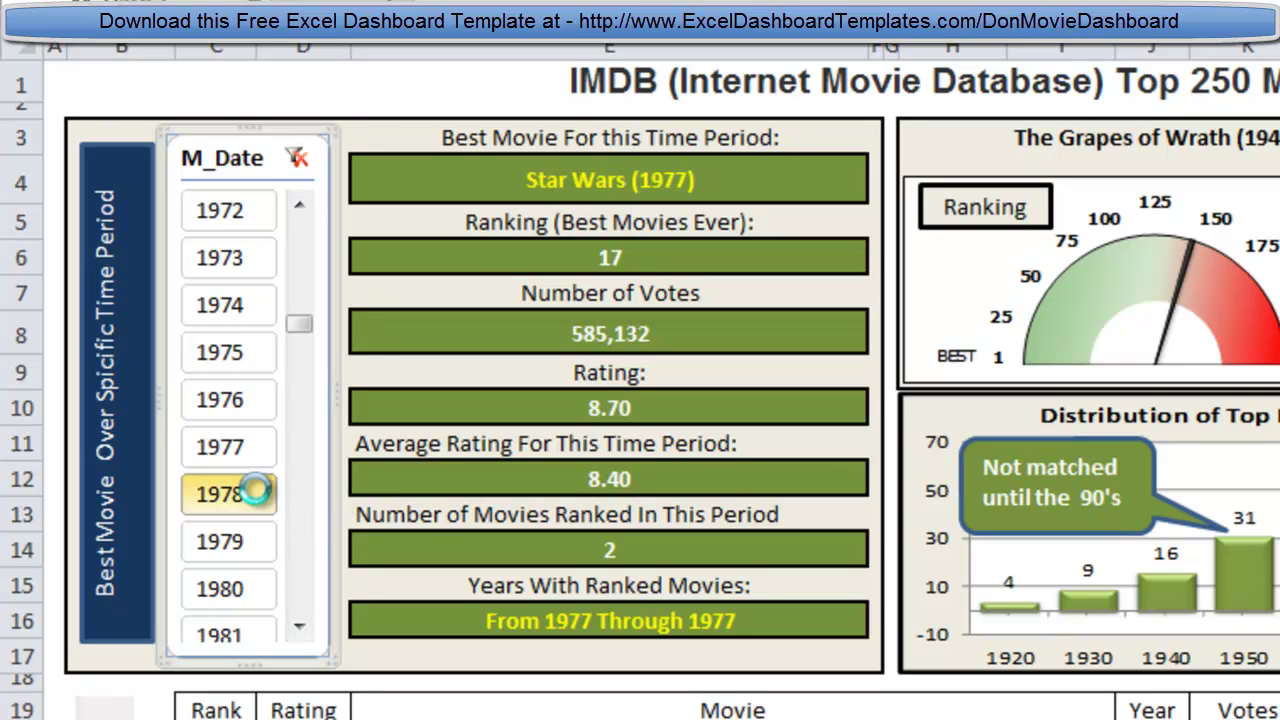
{"action": "left_click", "coordinate": [263, 545]}
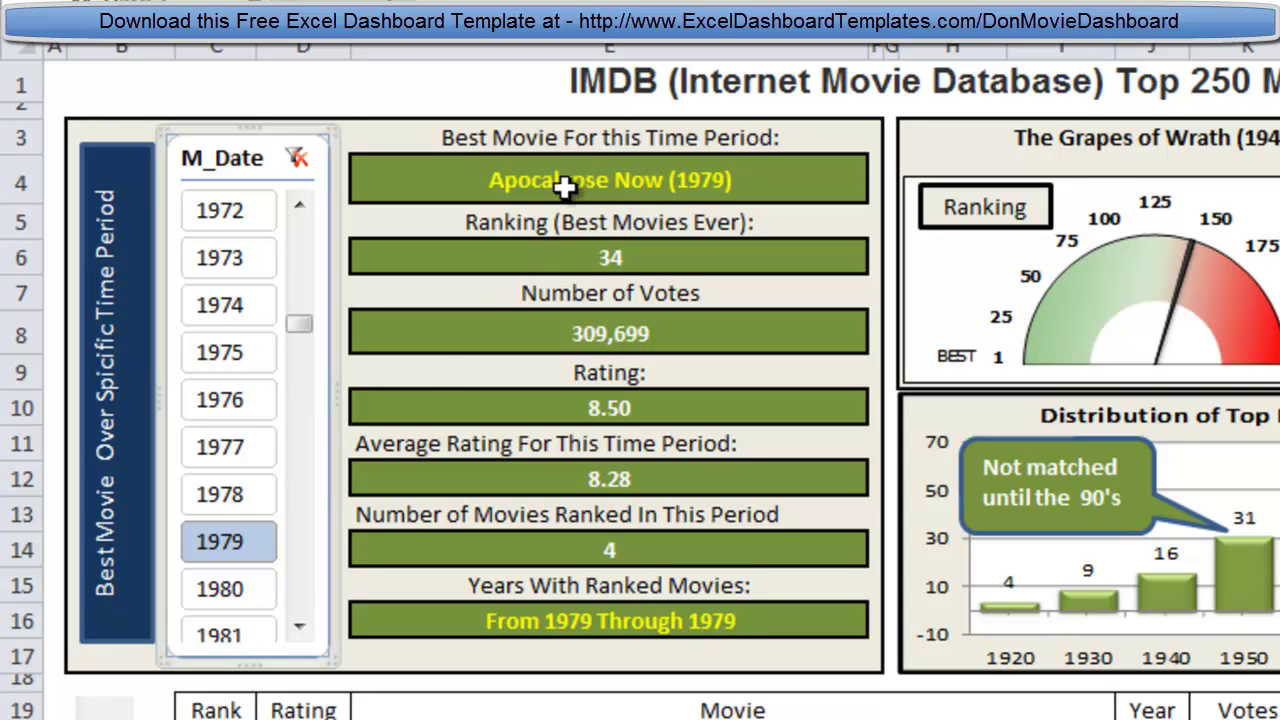
{"action": "left_click", "coordinate": [255, 581]}
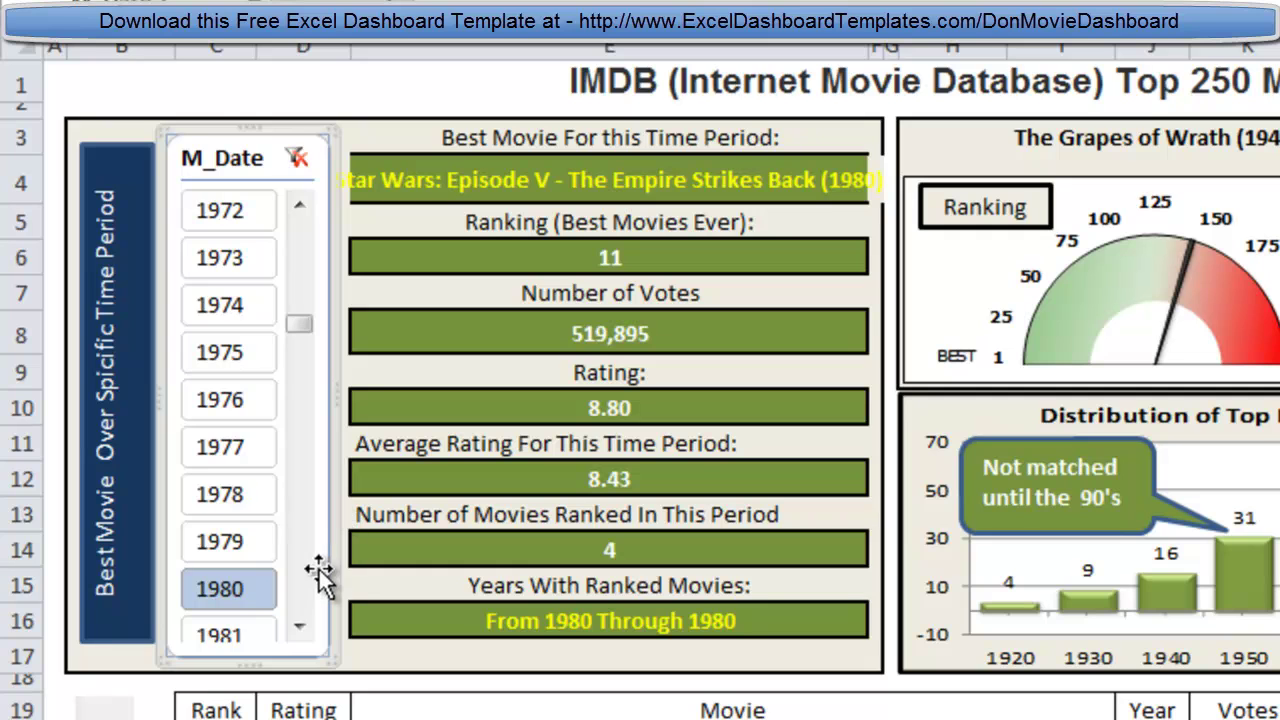
Step: Continue through 1981 (Raiders of the Lost Ark), 1982 and 1983, ending on 1984
{"action": "scroll", "coordinate": [307, 572], "scroll_direction": "down", "scroll_amount": 3}
{"action": "left_click", "coordinate": [299, 205]}
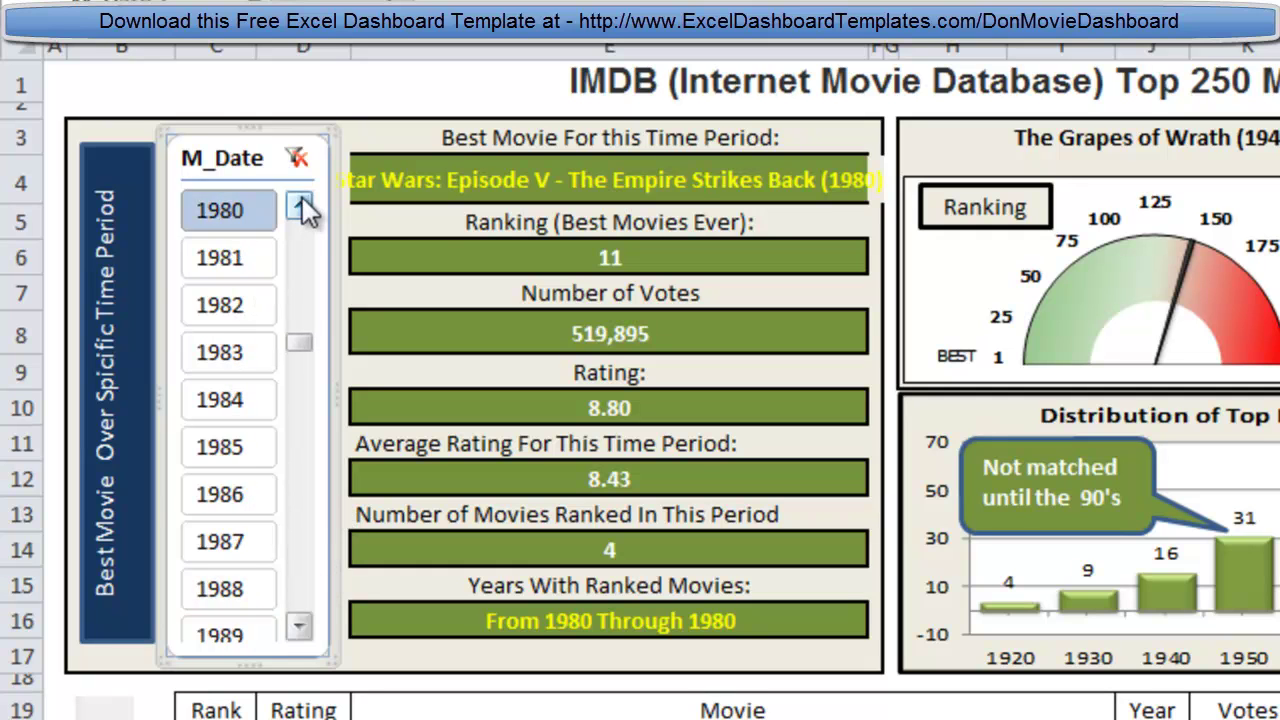
{"action": "left_click", "coordinate": [235, 258]}
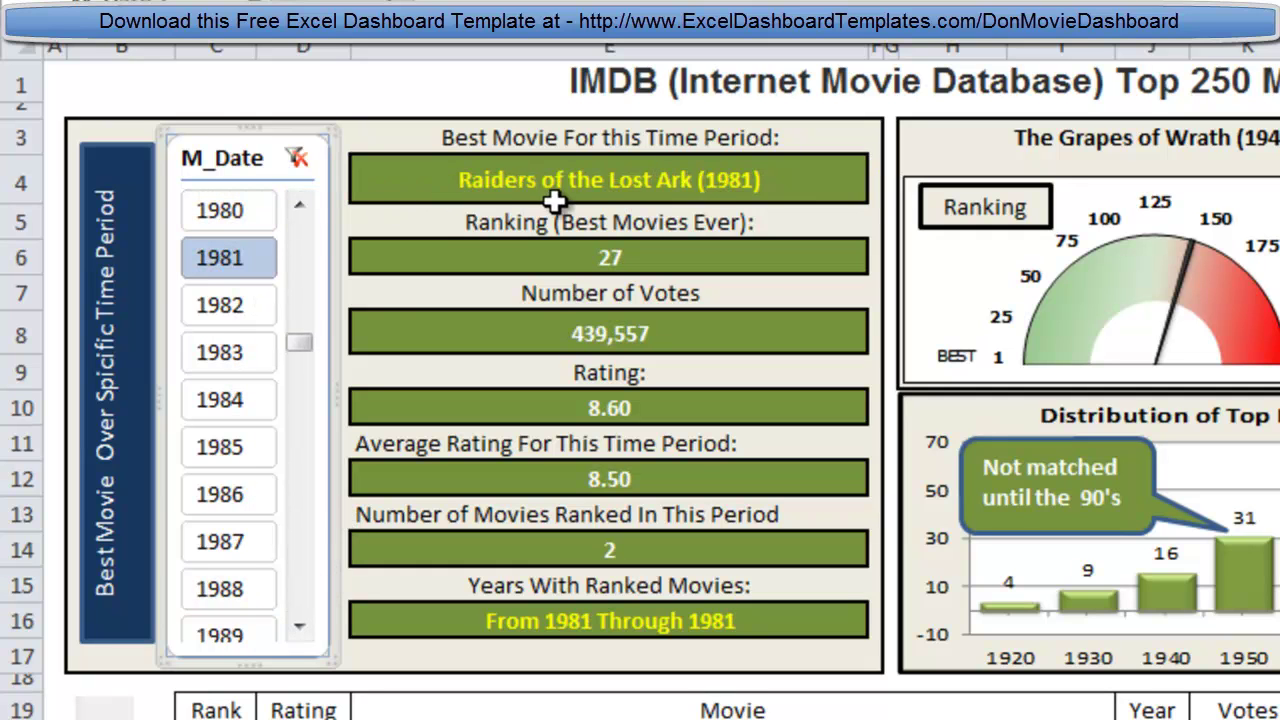
{"action": "left_click", "coordinate": [244, 302]}
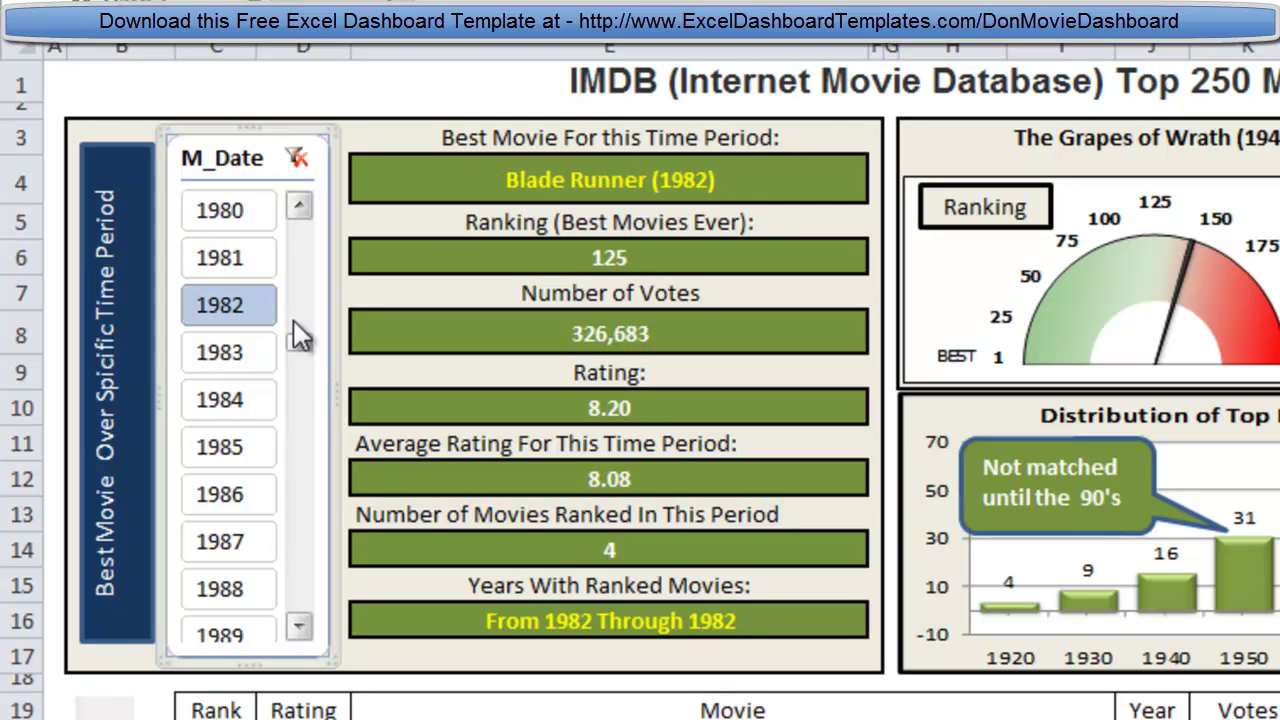
{"action": "left_click", "coordinate": [233, 349]}
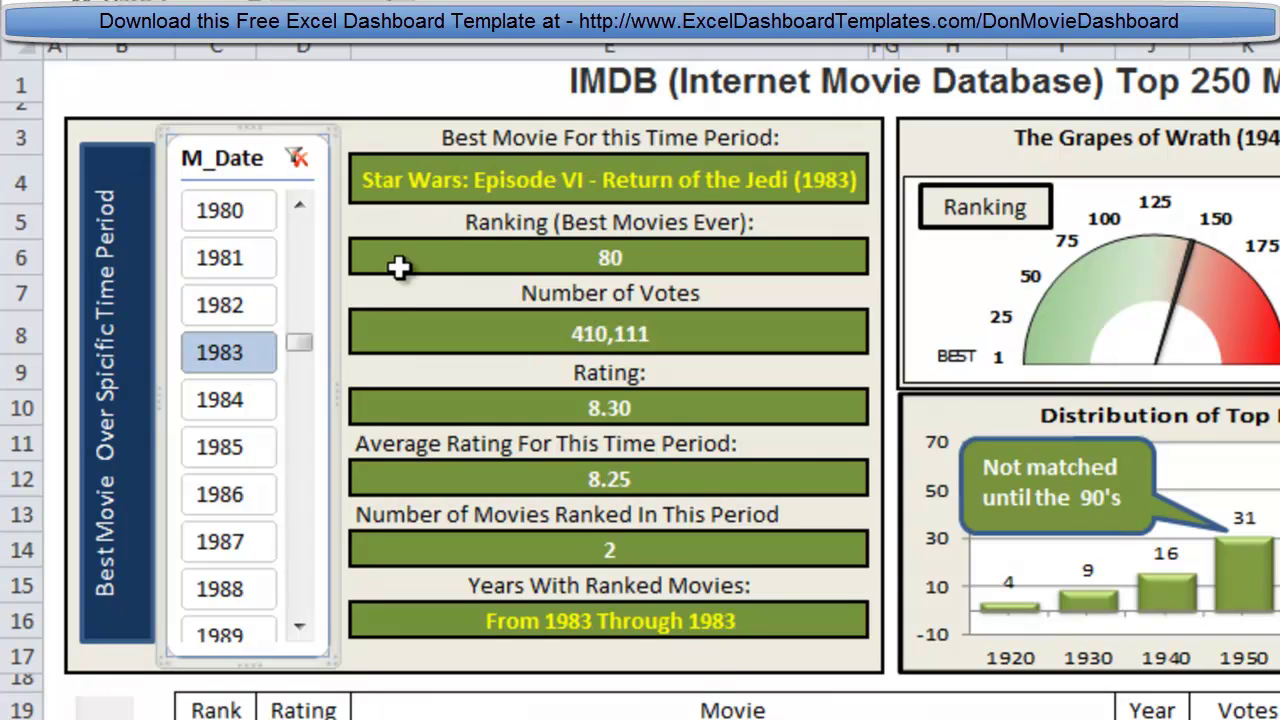
{"action": "left_click", "coordinate": [255, 396]}
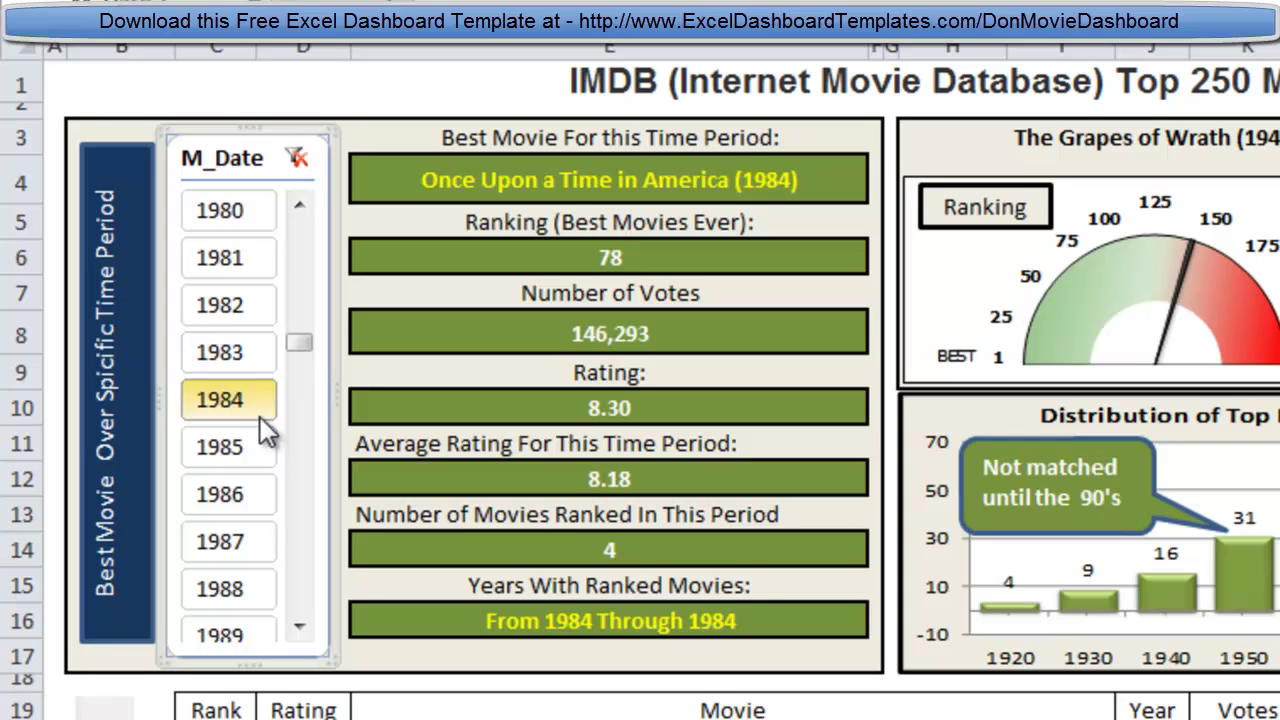
{"action": "left_click_drag", "start_coordinate": [303, 350], "coordinate": [297, 425]}
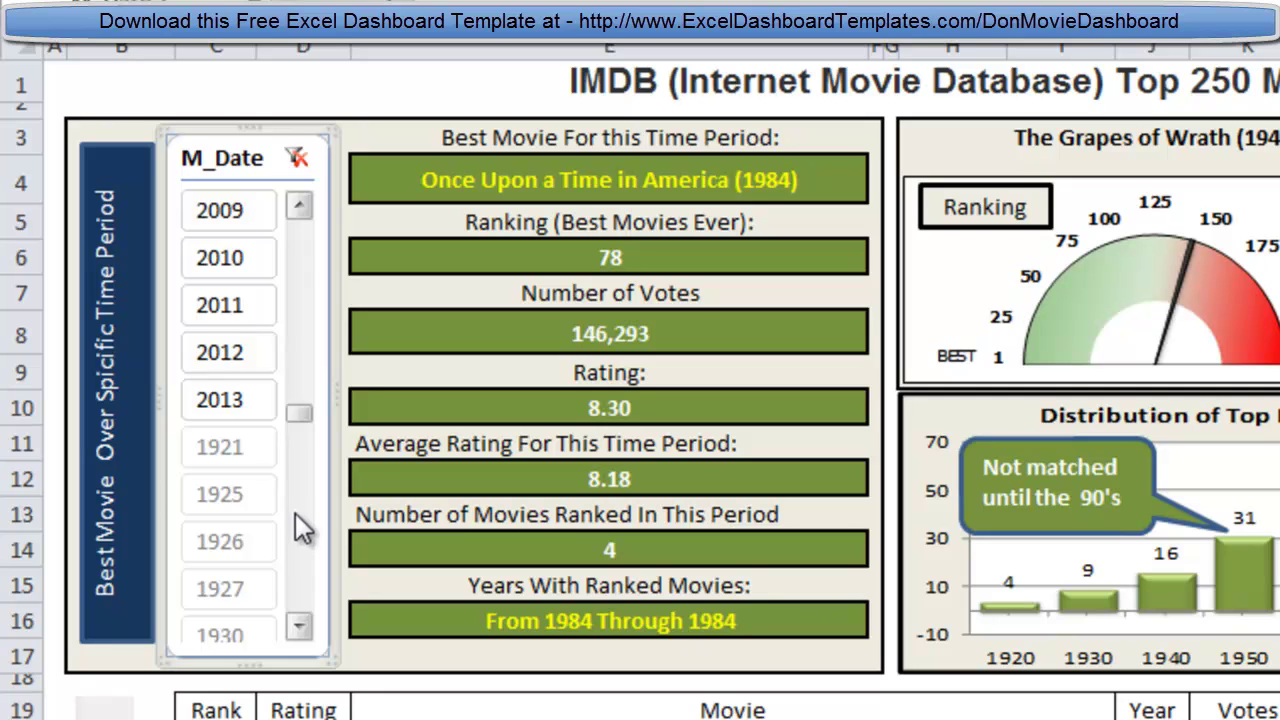
{"action": "scroll", "coordinate": [295, 513], "scroll_direction": "down", "scroll_amount": 10}
{"action": "scroll", "coordinate": [295, 513], "scroll_direction": "down", "scroll_amount": 12}
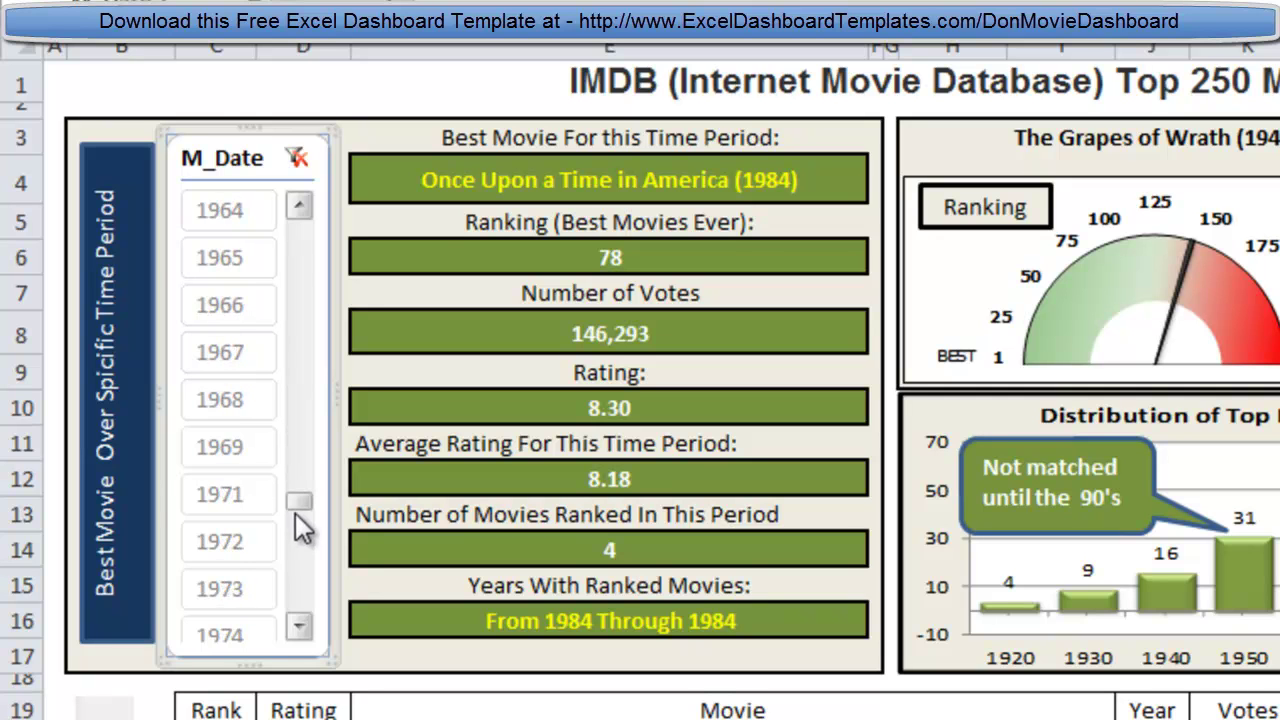
{"action": "scroll", "coordinate": [297, 590], "scroll_direction": "down", "scroll_amount": 3}
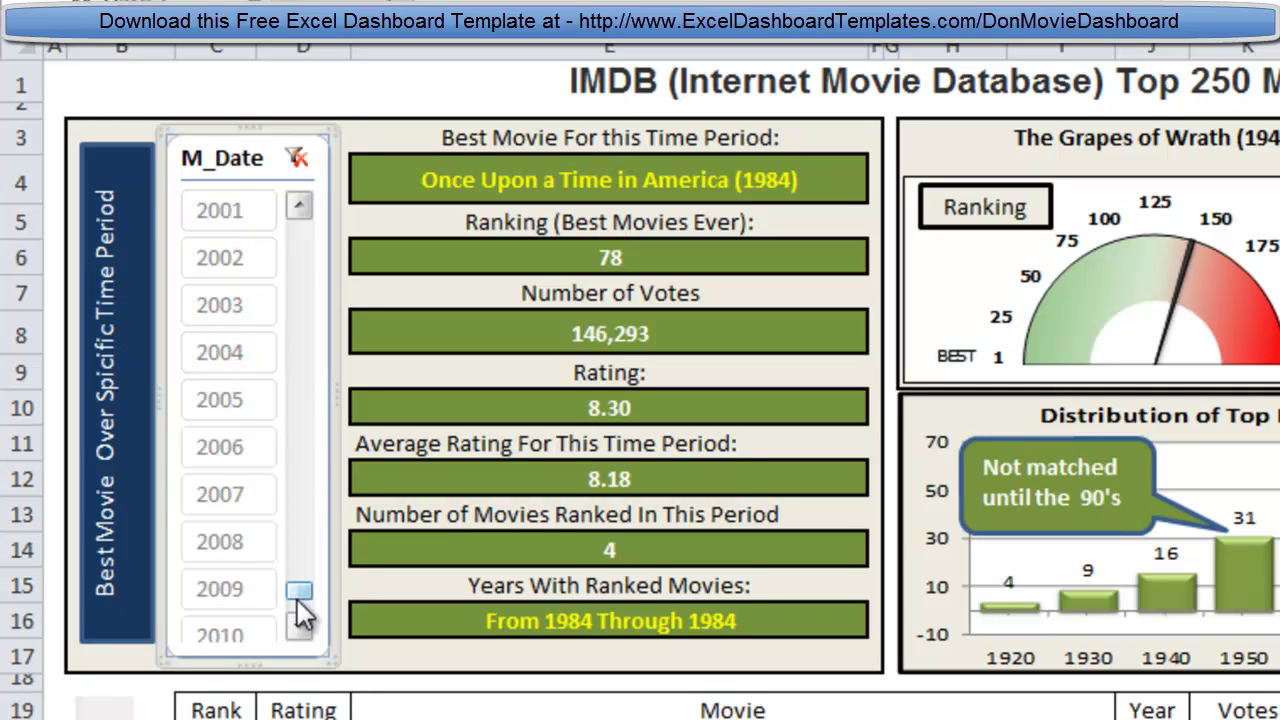
{"action": "left_click_drag", "start_coordinate": [305, 600], "coordinate": [300, 414]}
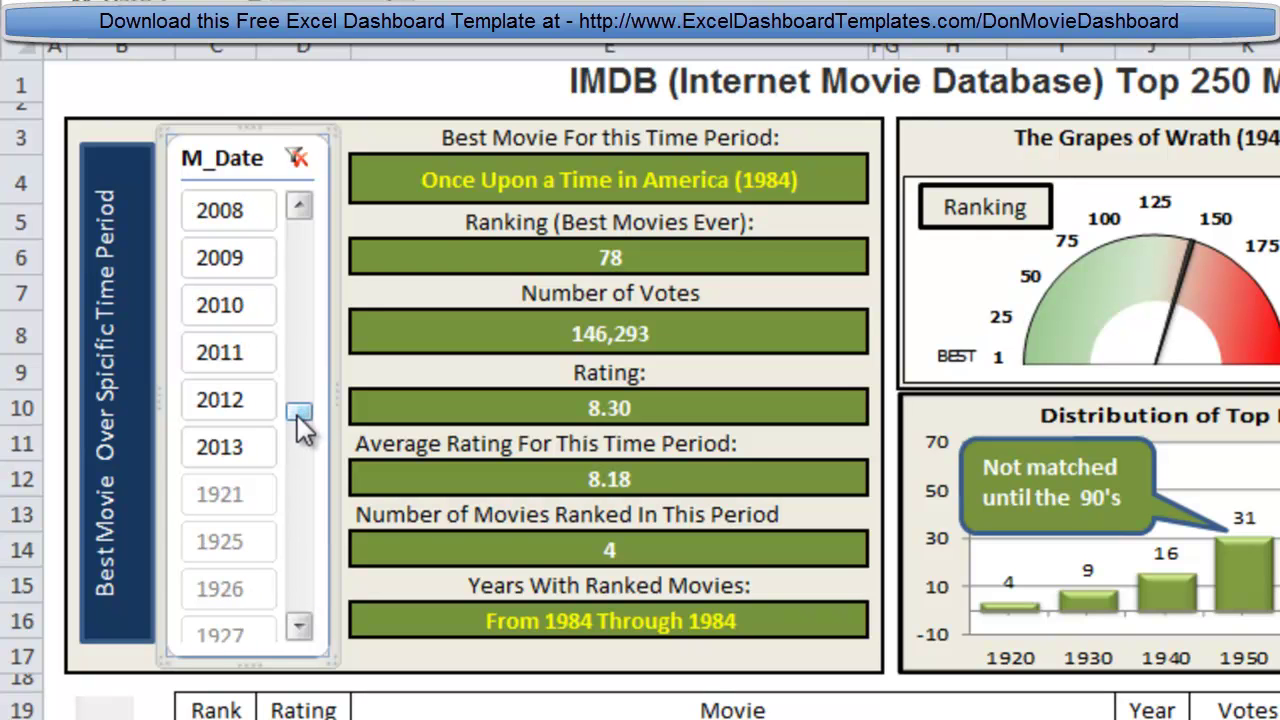
{"action": "left_click", "coordinate": [296, 345]}
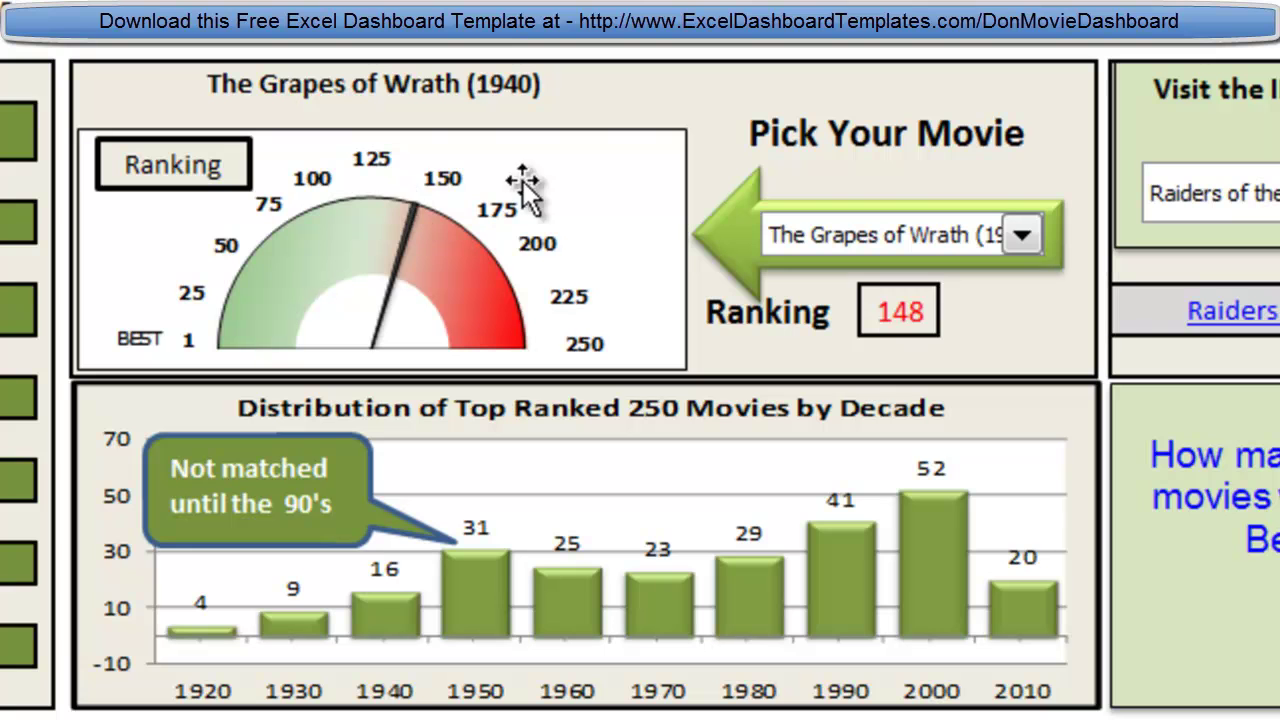
Step: Pick Taxi Driver, then Terminator 2: Judgment Day, then The Avengers (2012) in the Pick Your Movie list
{"action": "left_click", "coordinate": [1022, 236]}
{"action": "scroll", "coordinate": [1023, 312], "scroll_direction": "up", "scroll_amount": 9}
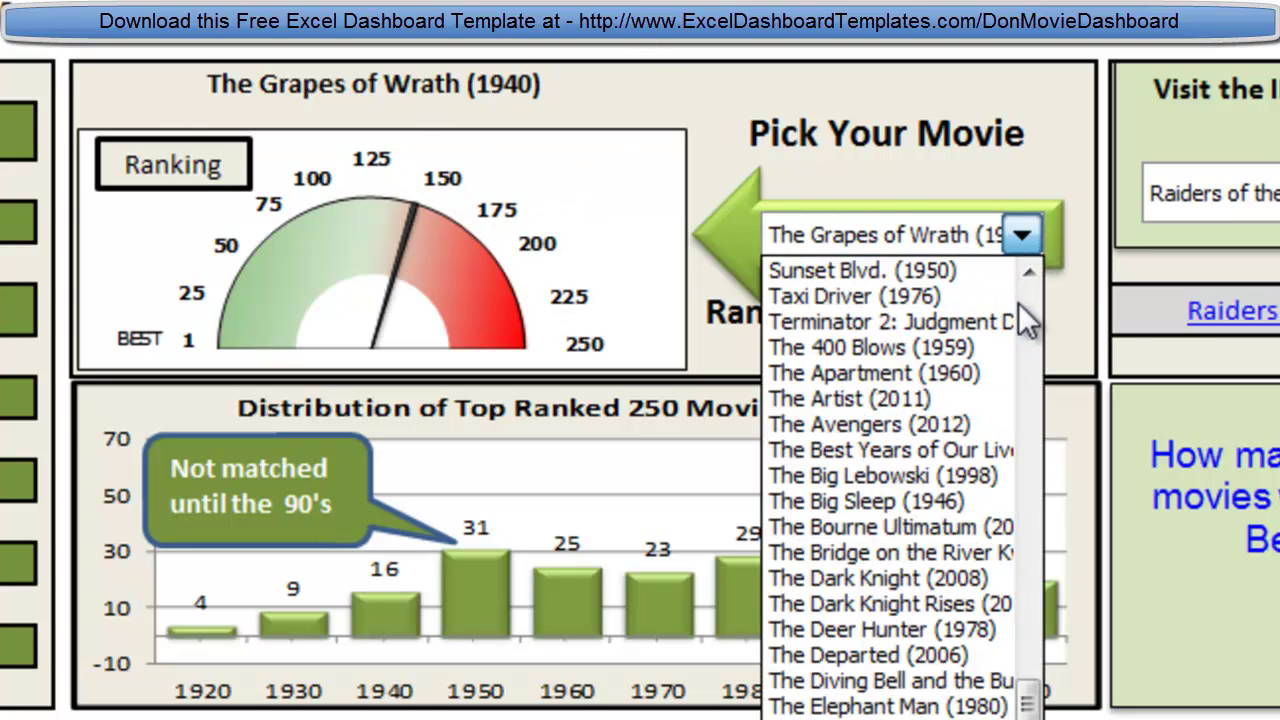
{"action": "left_click", "coordinate": [955, 298]}
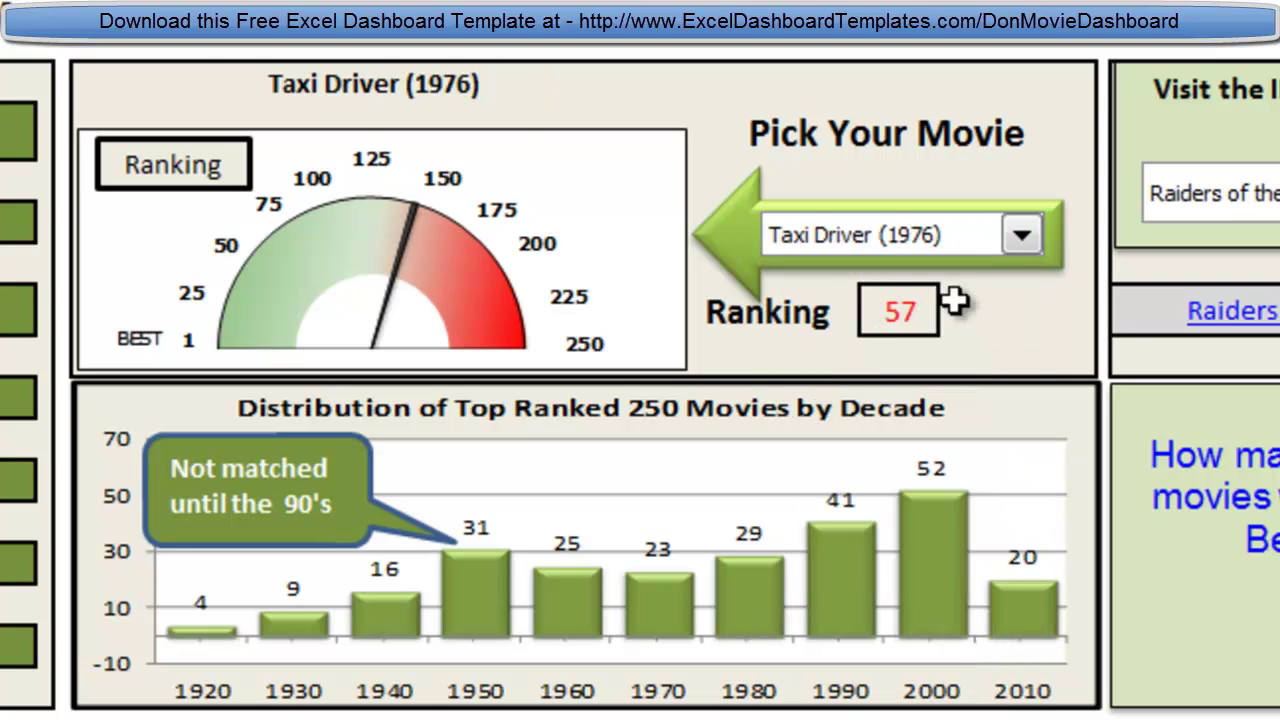
{"action": "left_click", "coordinate": [1021, 238]}
{"action": "left_click", "coordinate": [985, 298]}
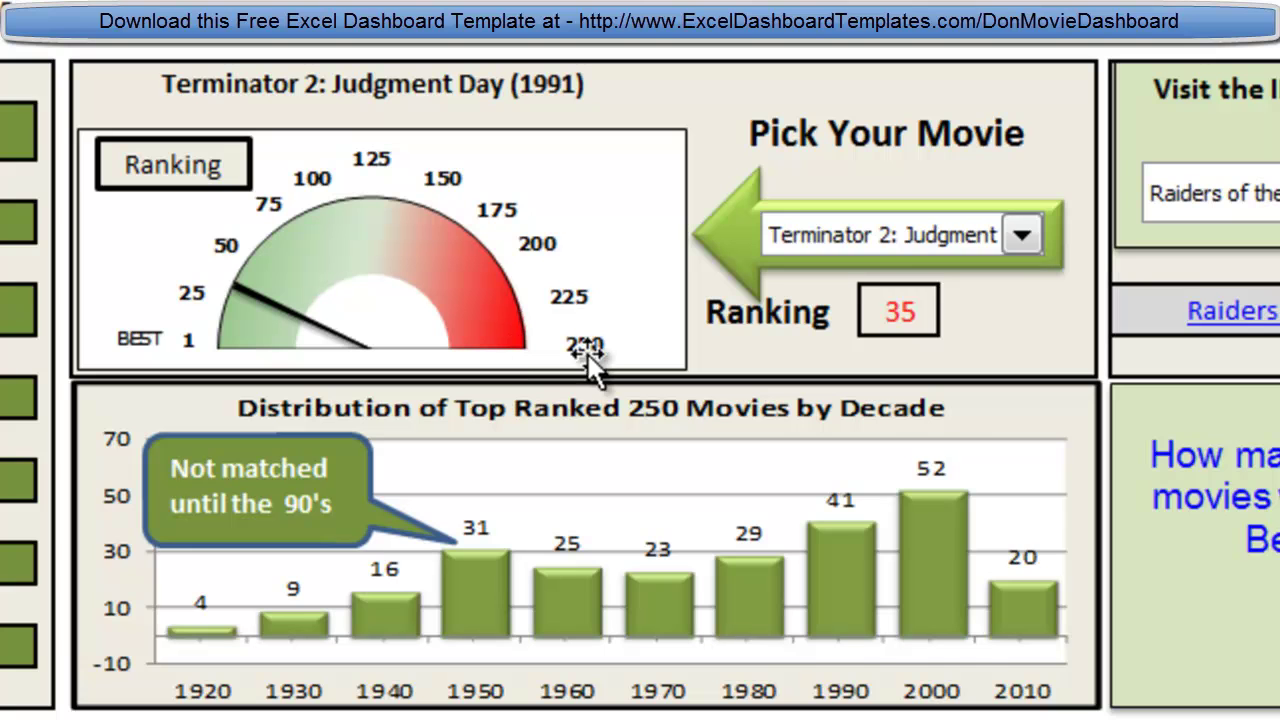
{"action": "left_click", "coordinate": [1036, 246]}
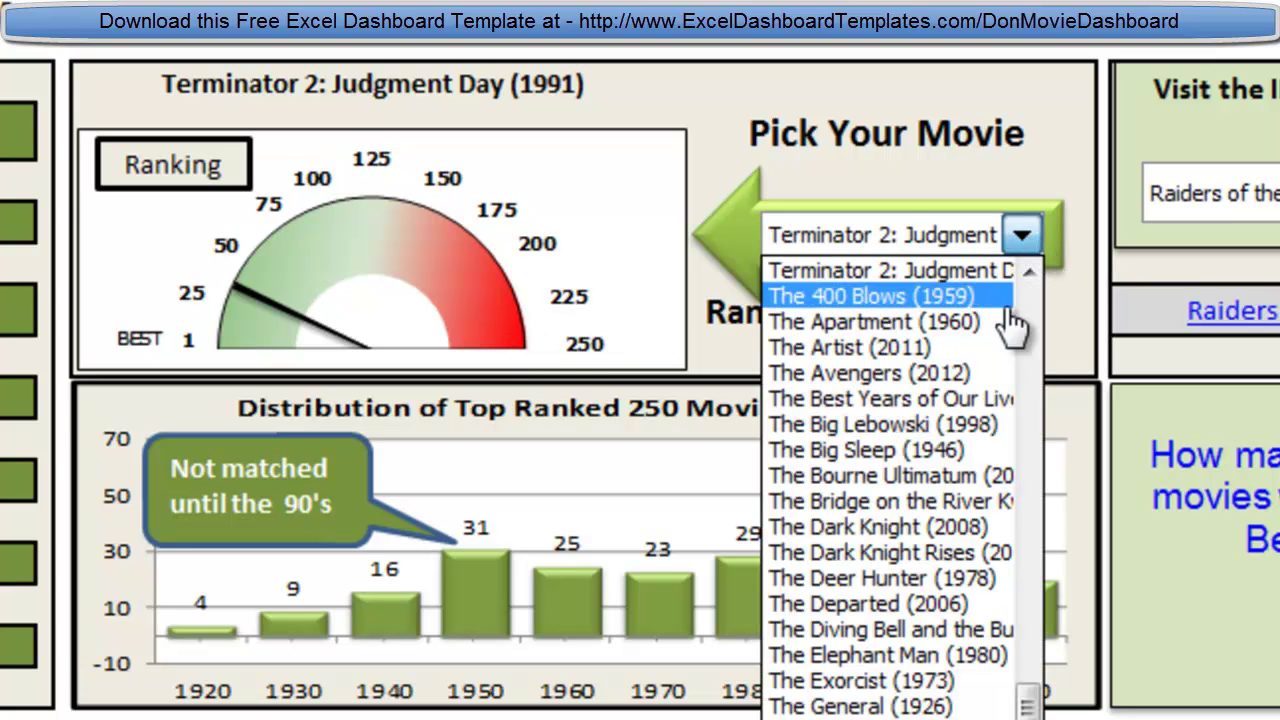
{"action": "left_click", "coordinate": [921, 373]}
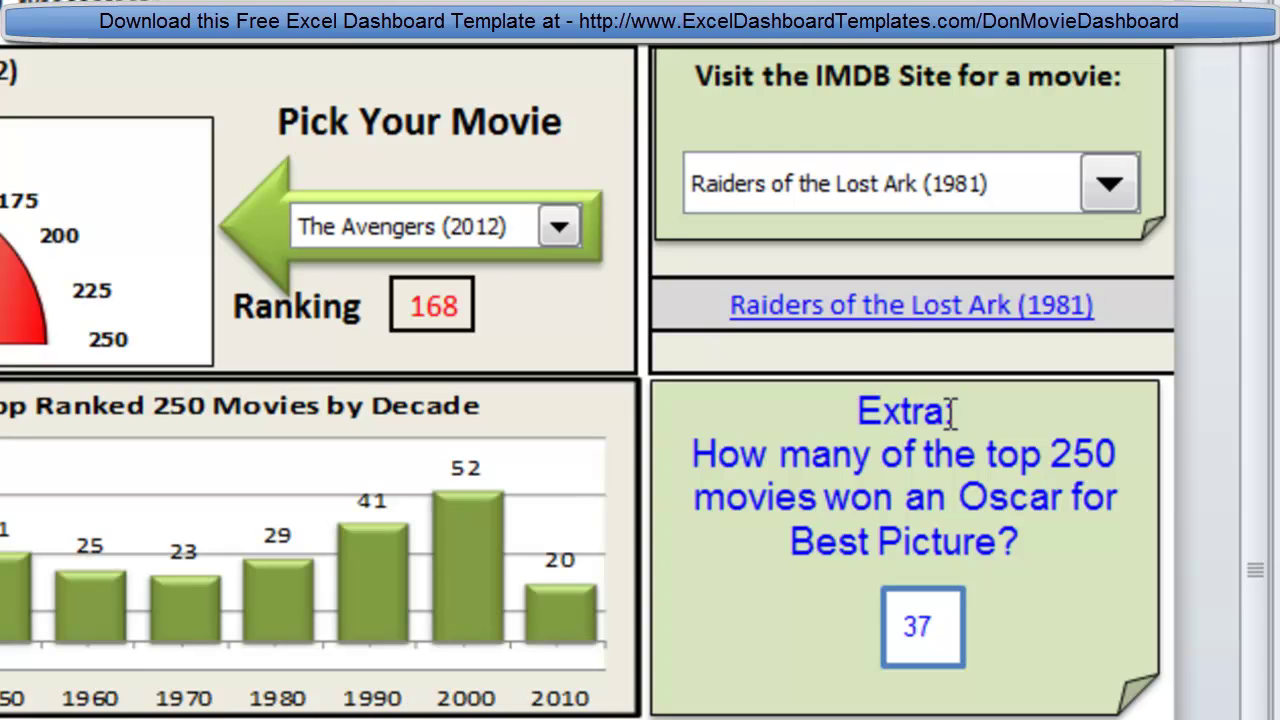
{"action": "left_click_drag", "start_coordinate": [950, 412], "coordinate": [840, 420]}
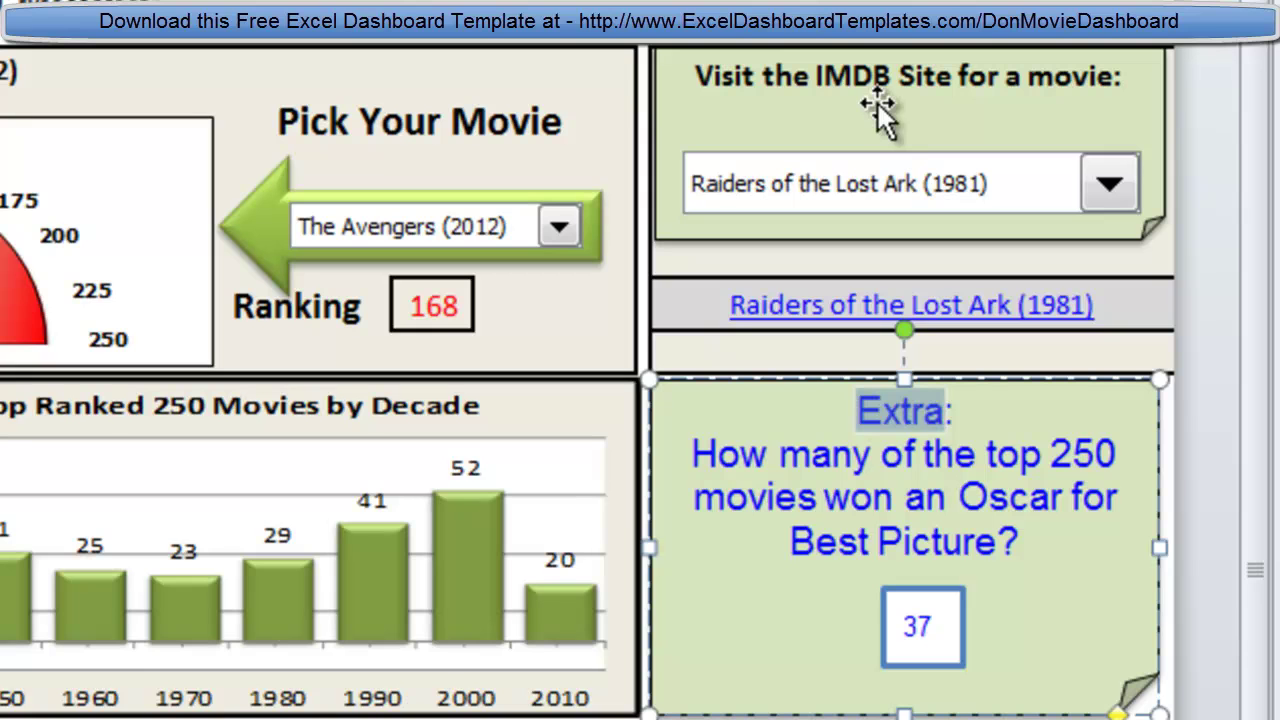
Step: Choose Reservoir Dogs (1992) in the Visit the IMDB Site list and follow its IMDB link
{"action": "left_click", "coordinate": [1110, 186]}
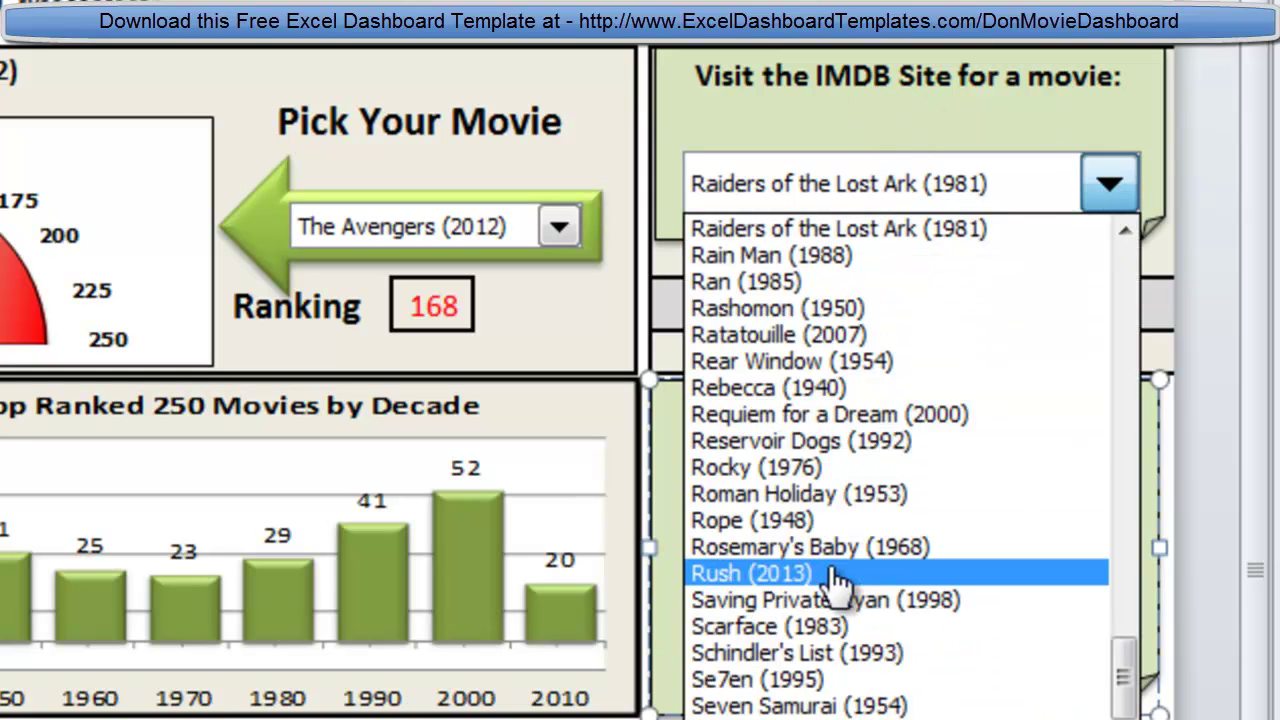
{"action": "left_click", "coordinate": [850, 441]}
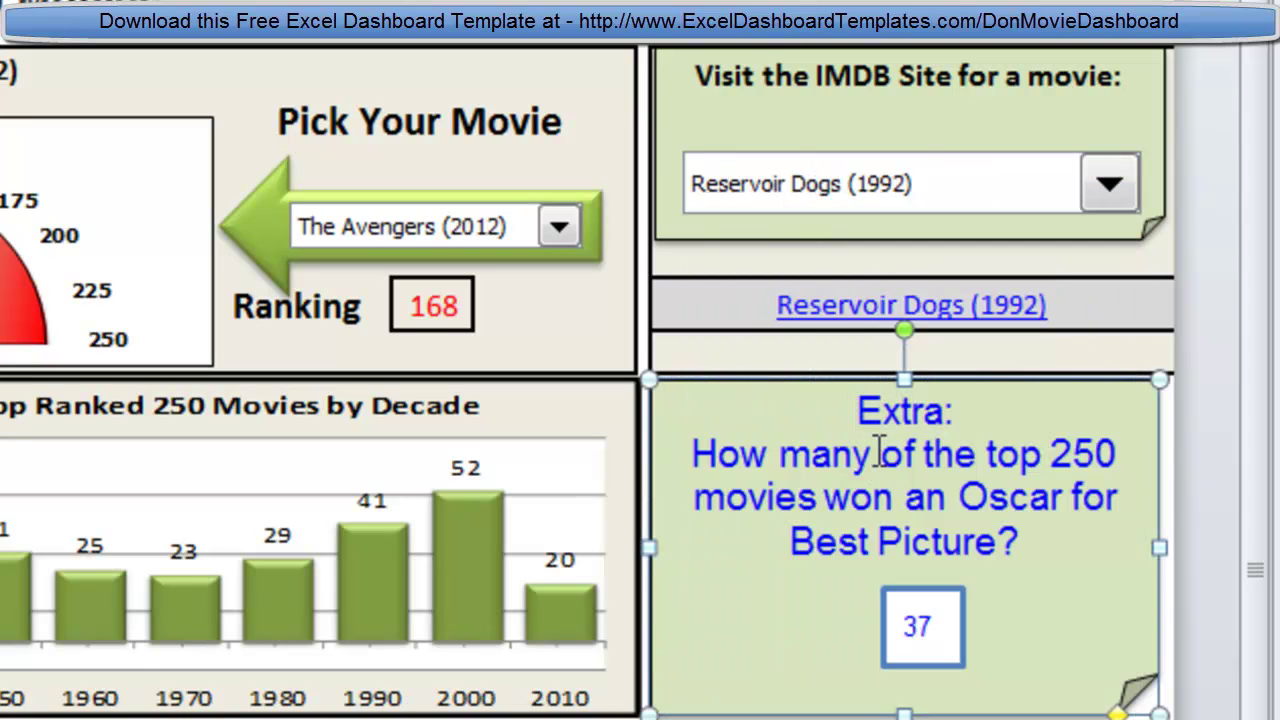
{"action": "left_click", "coordinate": [840, 330]}
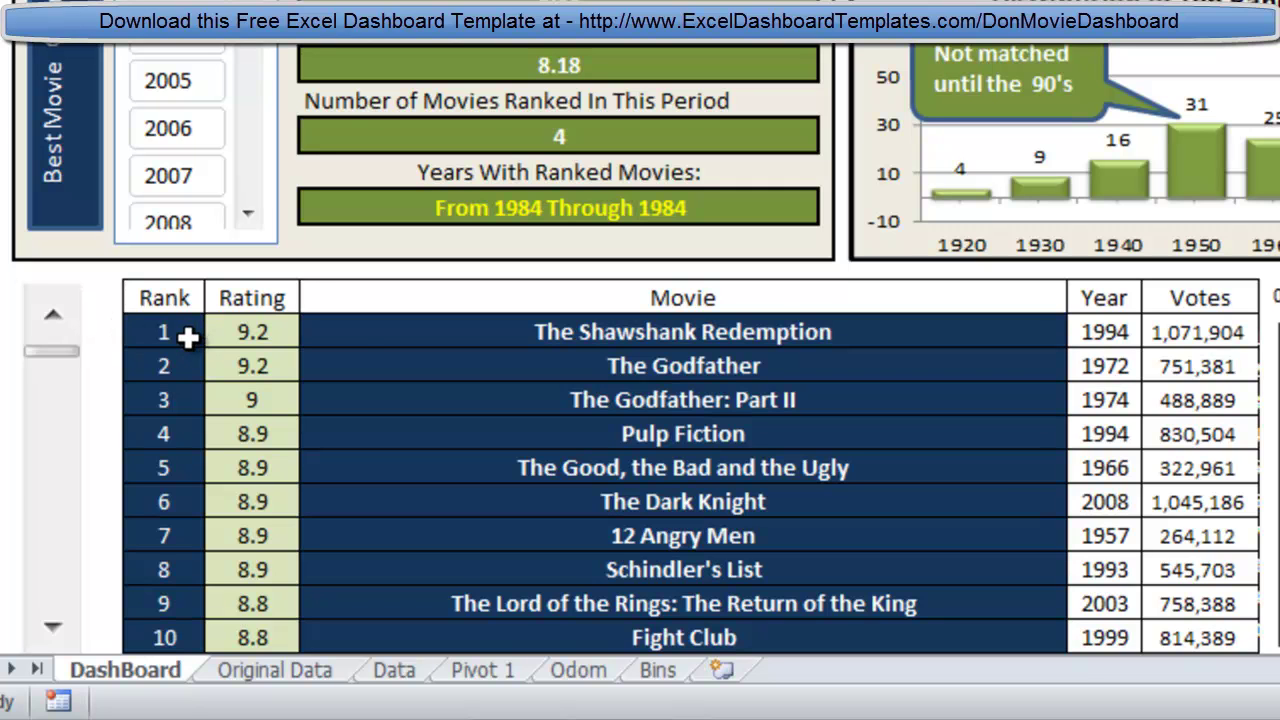
{"action": "left_click", "coordinate": [626, 336]}
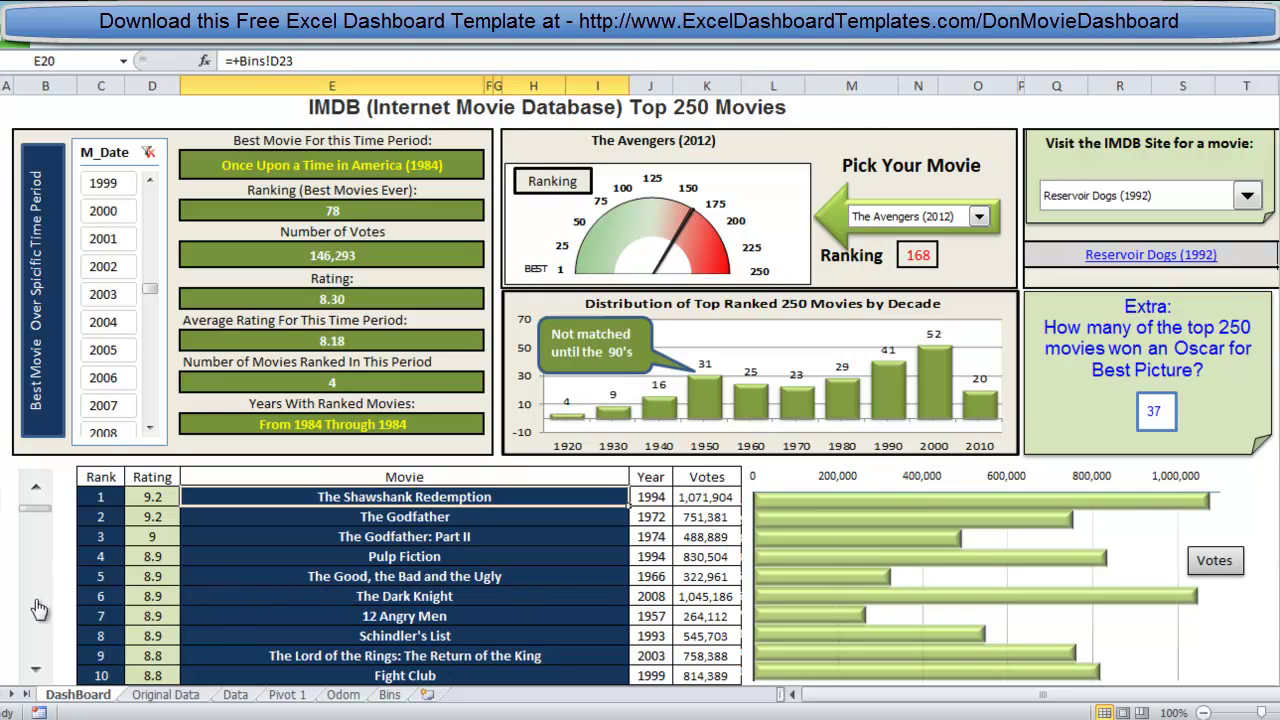
Step: Move the ranked movie table down three ranks, then page it through to ranks 34–43
{"action": "left_click", "coordinate": [36, 669]}
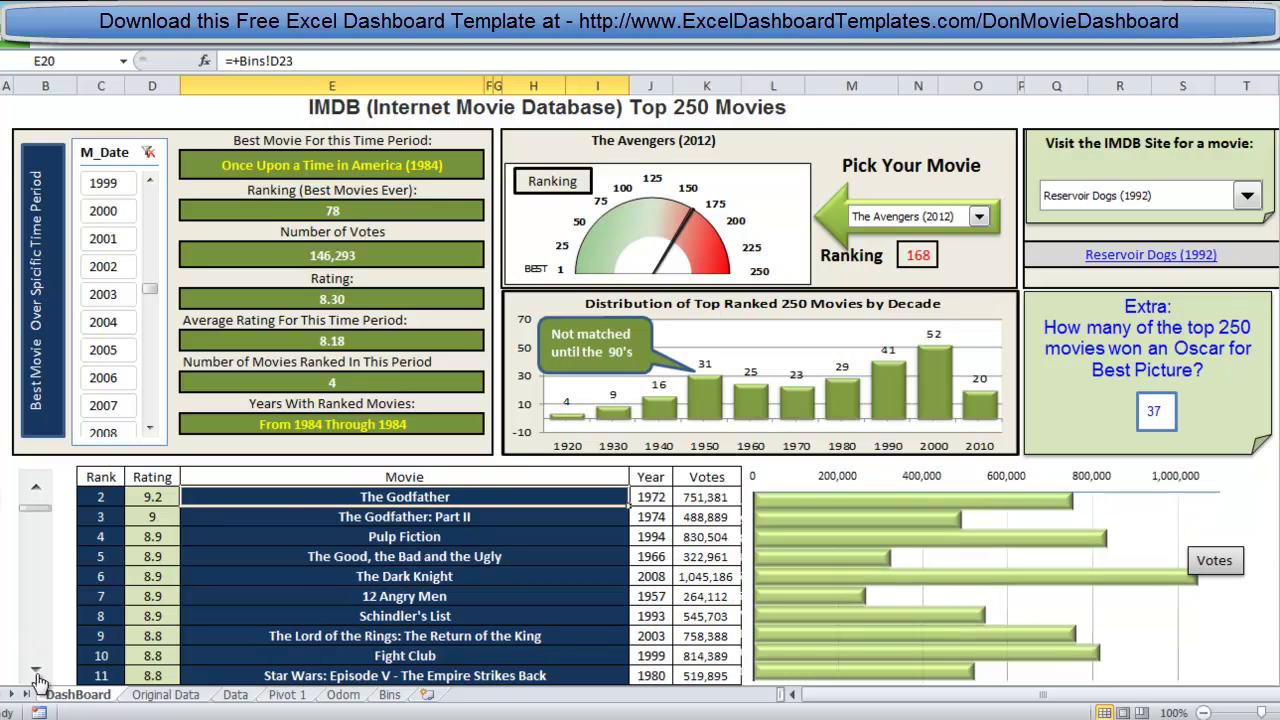
{"action": "left_click", "coordinate": [36, 669]}
{"action": "left_click", "coordinate": [36, 669]}
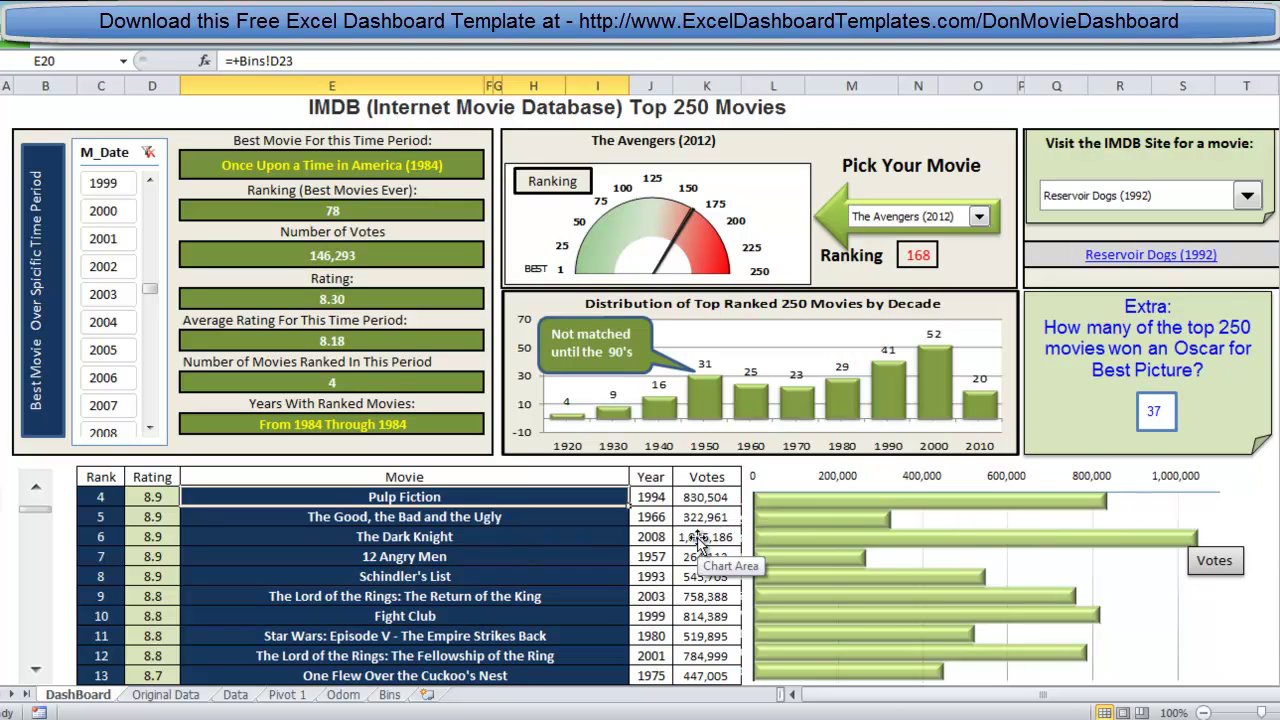
{"action": "left_click", "coordinate": [45, 578]}
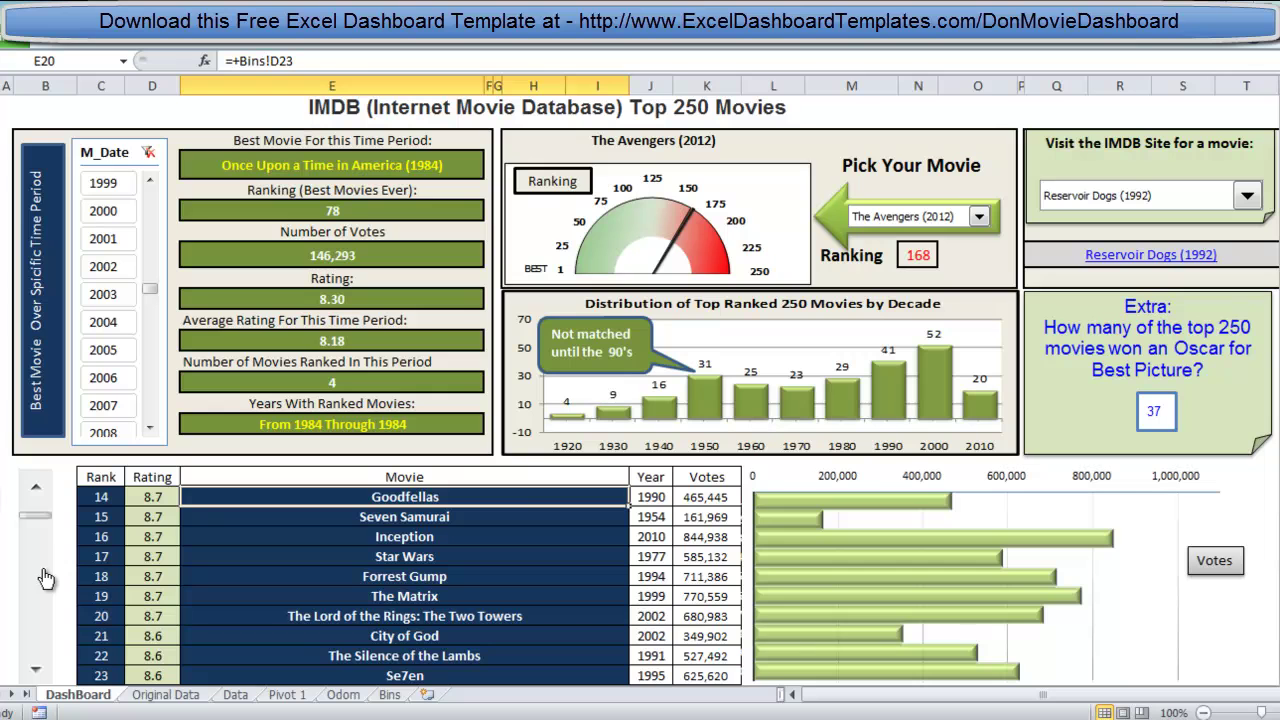
{"action": "left_click", "coordinate": [45, 591]}
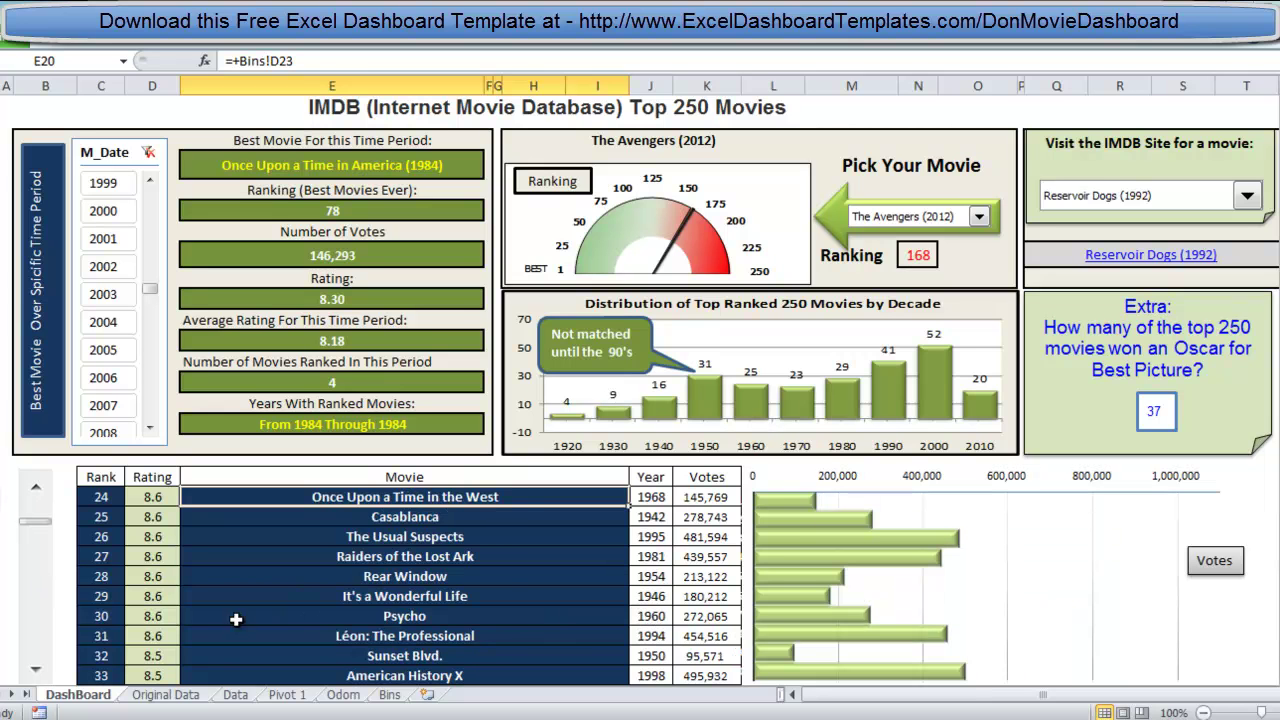
{"action": "left_click", "coordinate": [44, 628]}
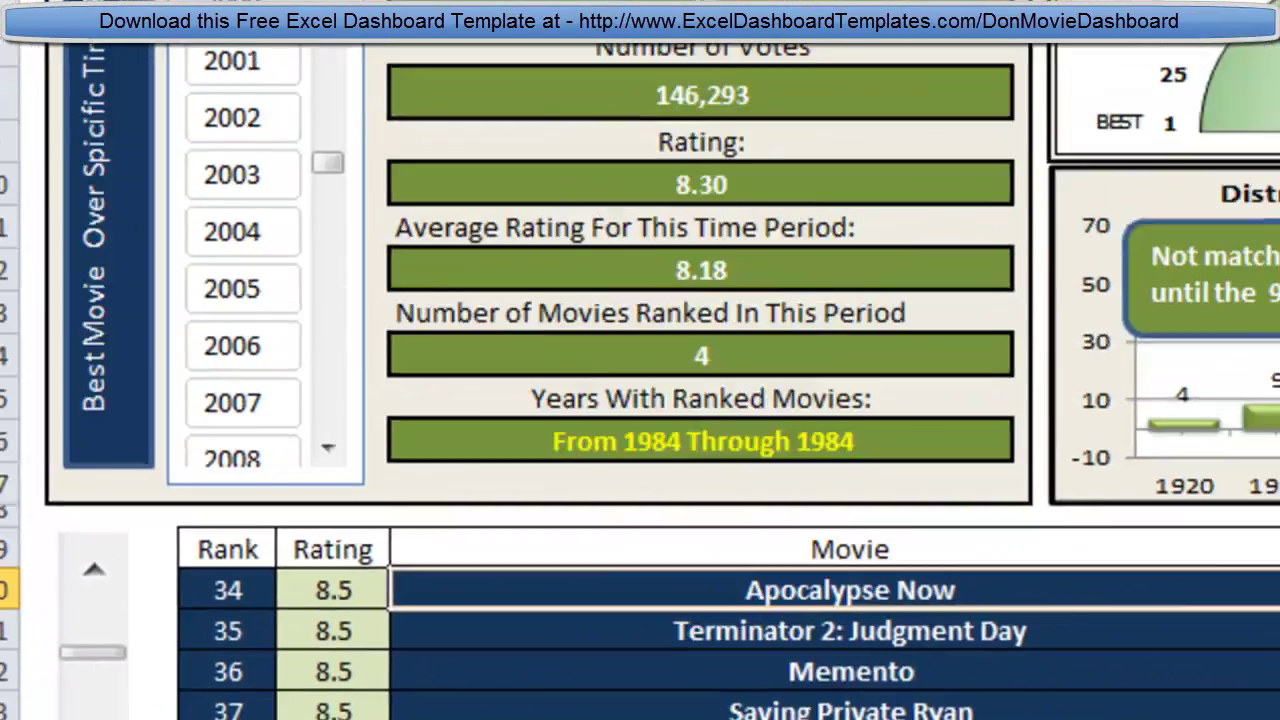
Step: Switch to the Original Data sheet, open its tab menu, and dismiss it unchanged
{"action": "left_click", "coordinate": [318, 682]}
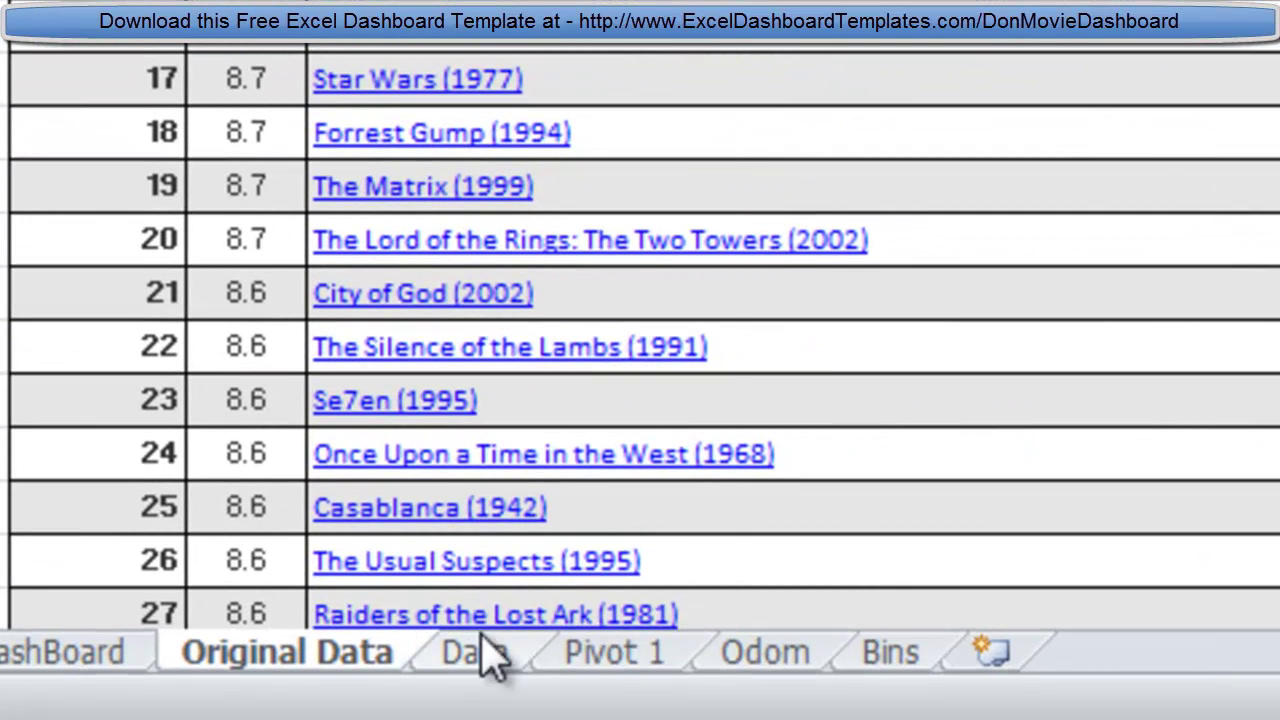
{"action": "right_click", "coordinate": [352, 650]}
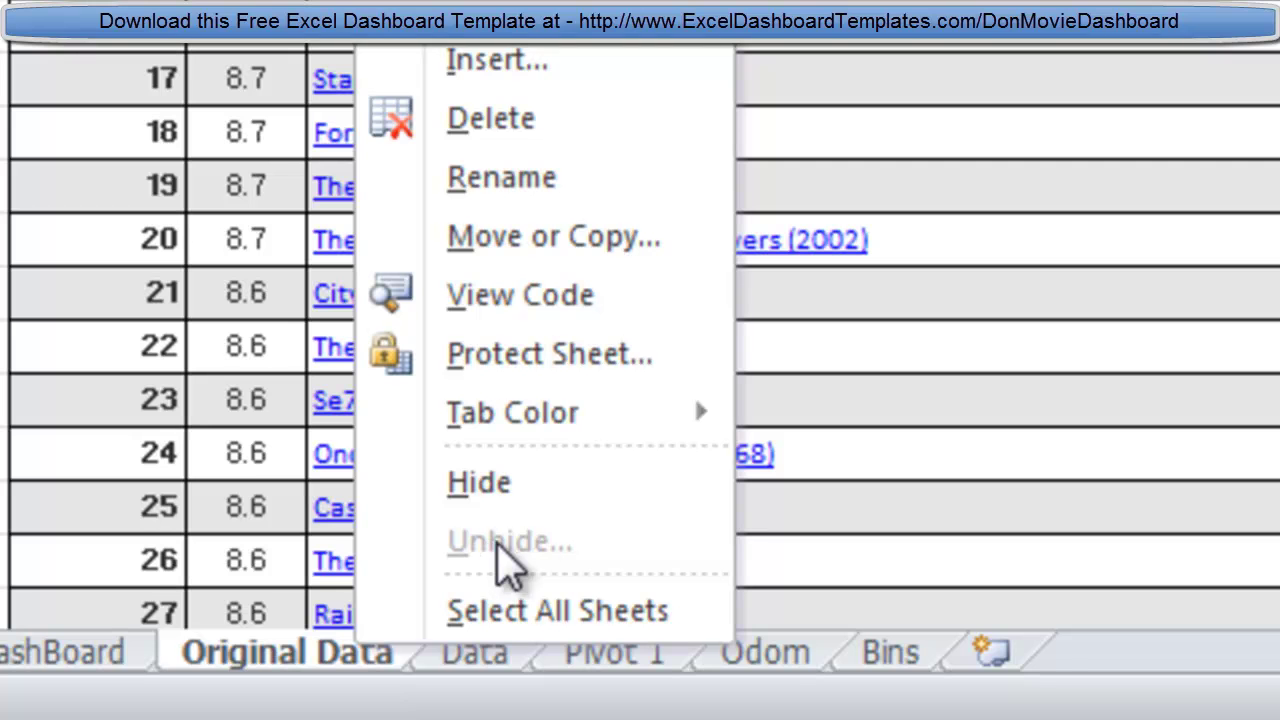
{"action": "left_click", "coordinate": [500, 678]}
Step: On the Data sheet, inspect D2's VALUE(MID(...)) year-extracting formula without changing it
{"action": "left_click", "coordinate": [497, 668]}
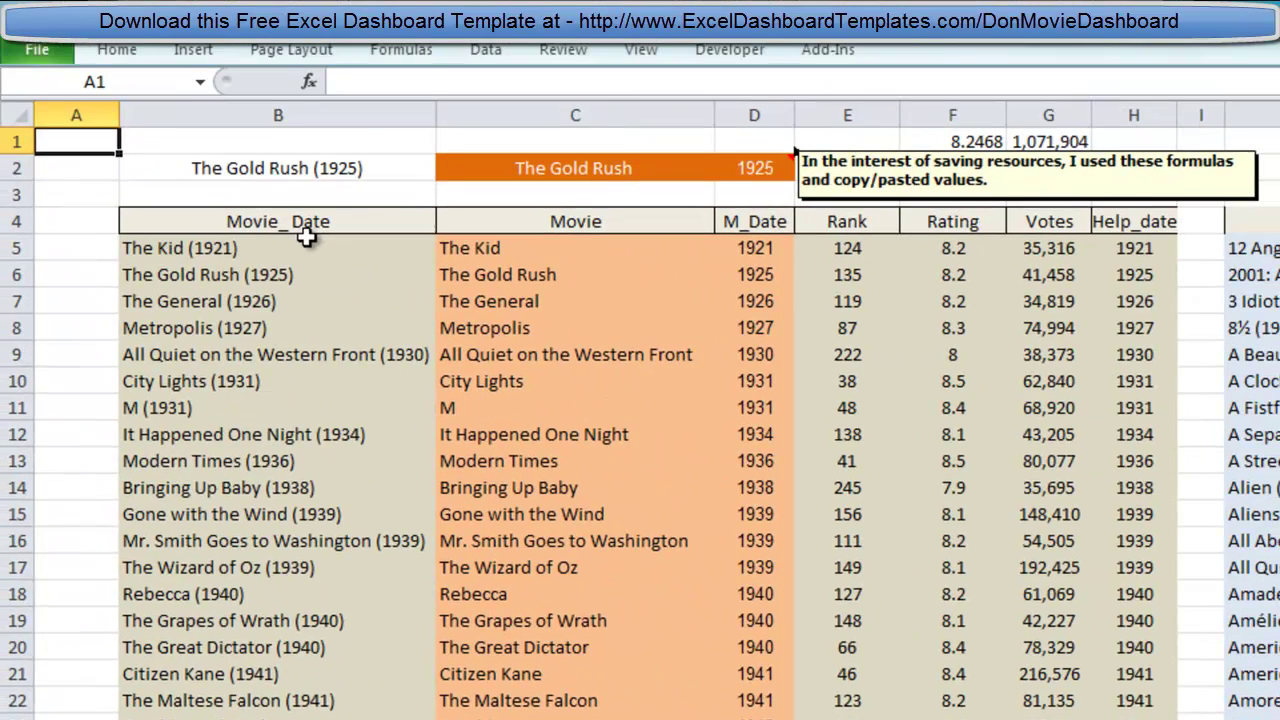
{"action": "left_click", "coordinate": [307, 246]}
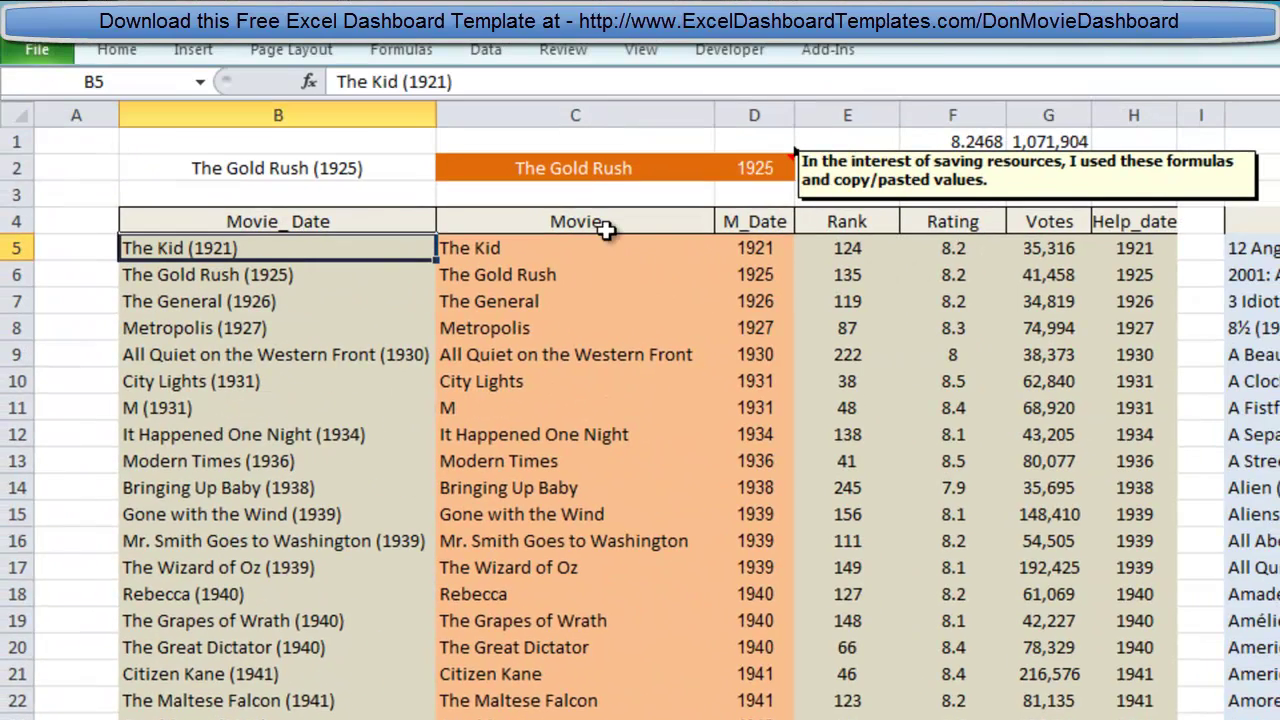
{"action": "left_click", "coordinate": [750, 171]}
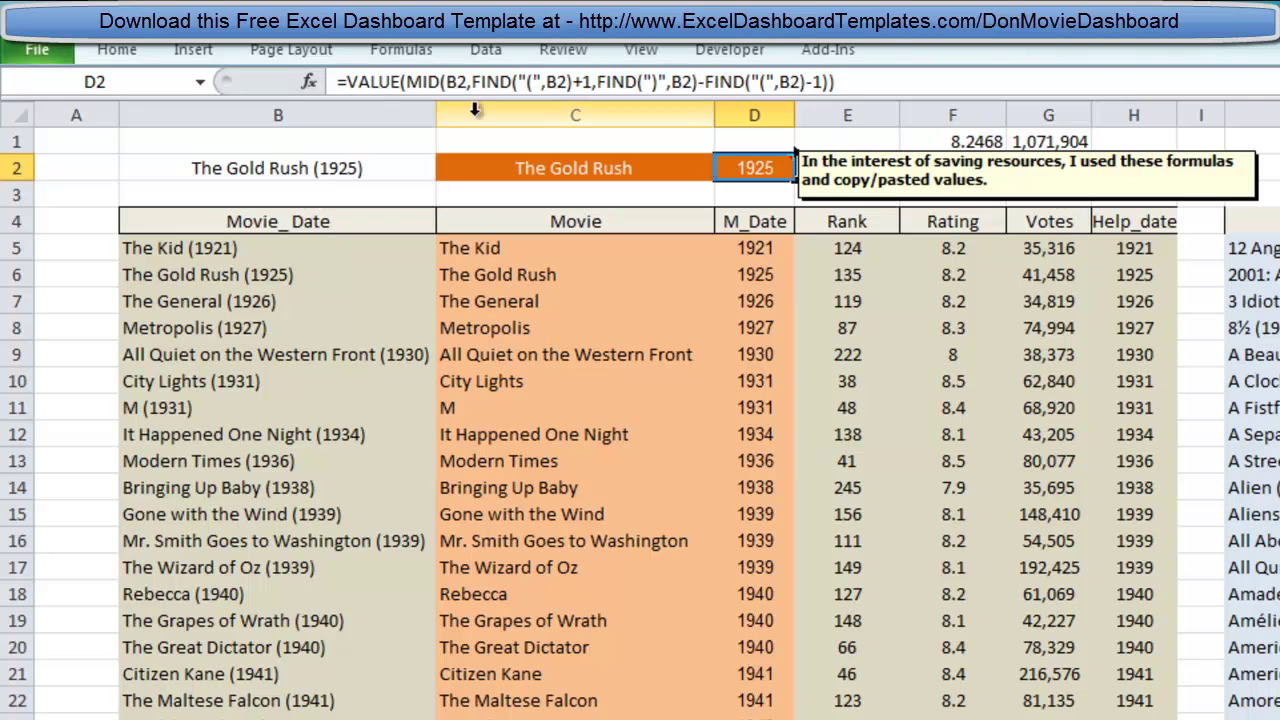
{"action": "left_click_drag", "start_coordinate": [406, 82], "coordinate": [894, 88]}
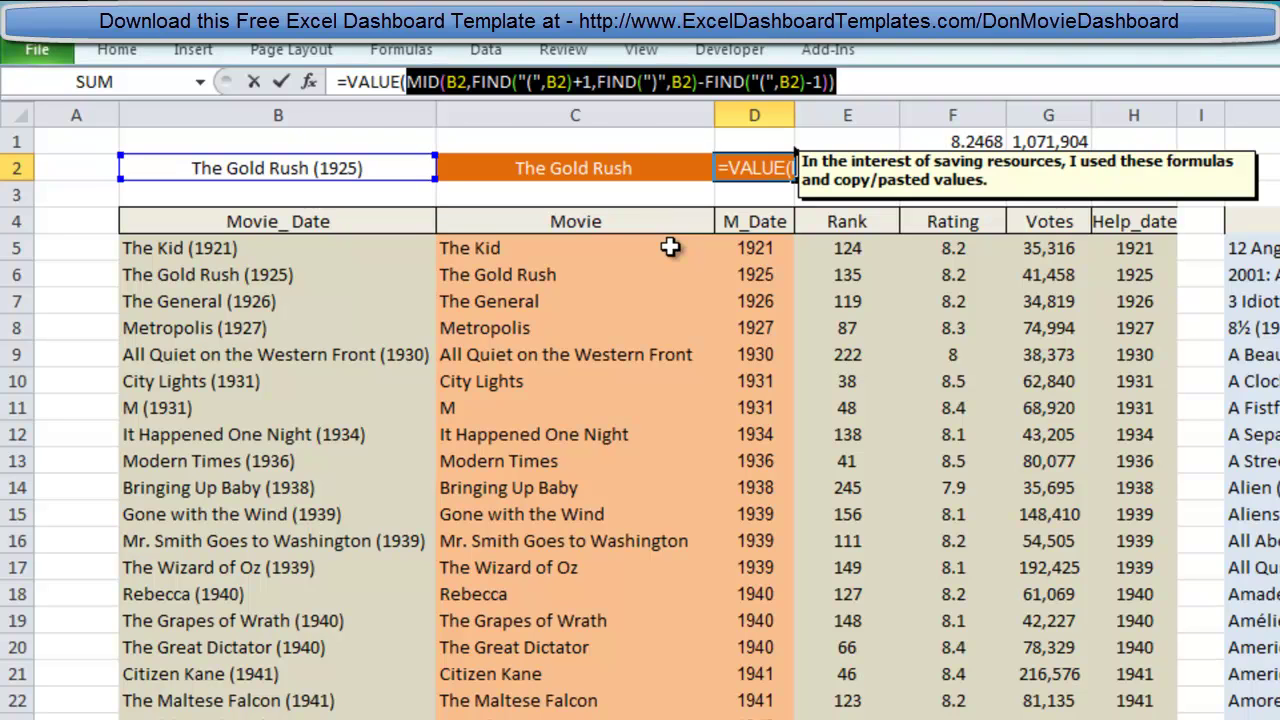
{"action": "key", "text": "Escape"}
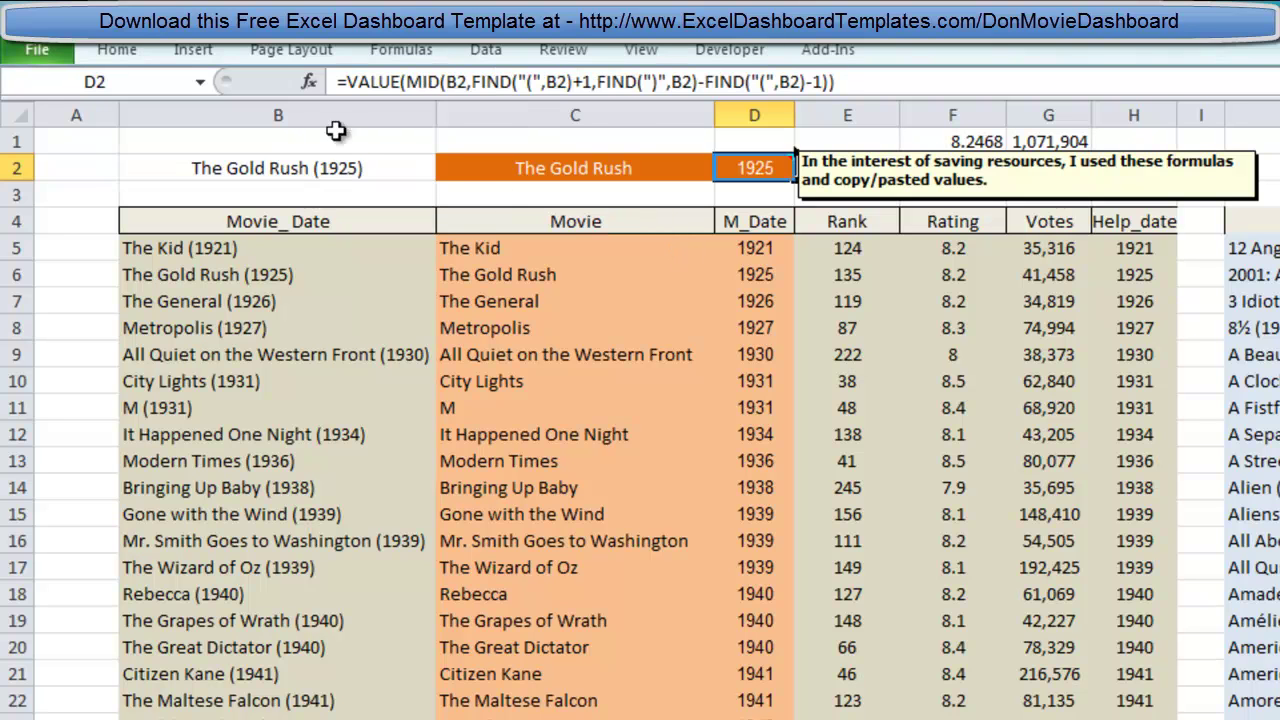
Step: Inspect The Gold Rush (1925) title in B2 and step across row 5's rank, rating and votes
{"action": "left_click", "coordinate": [337, 166]}
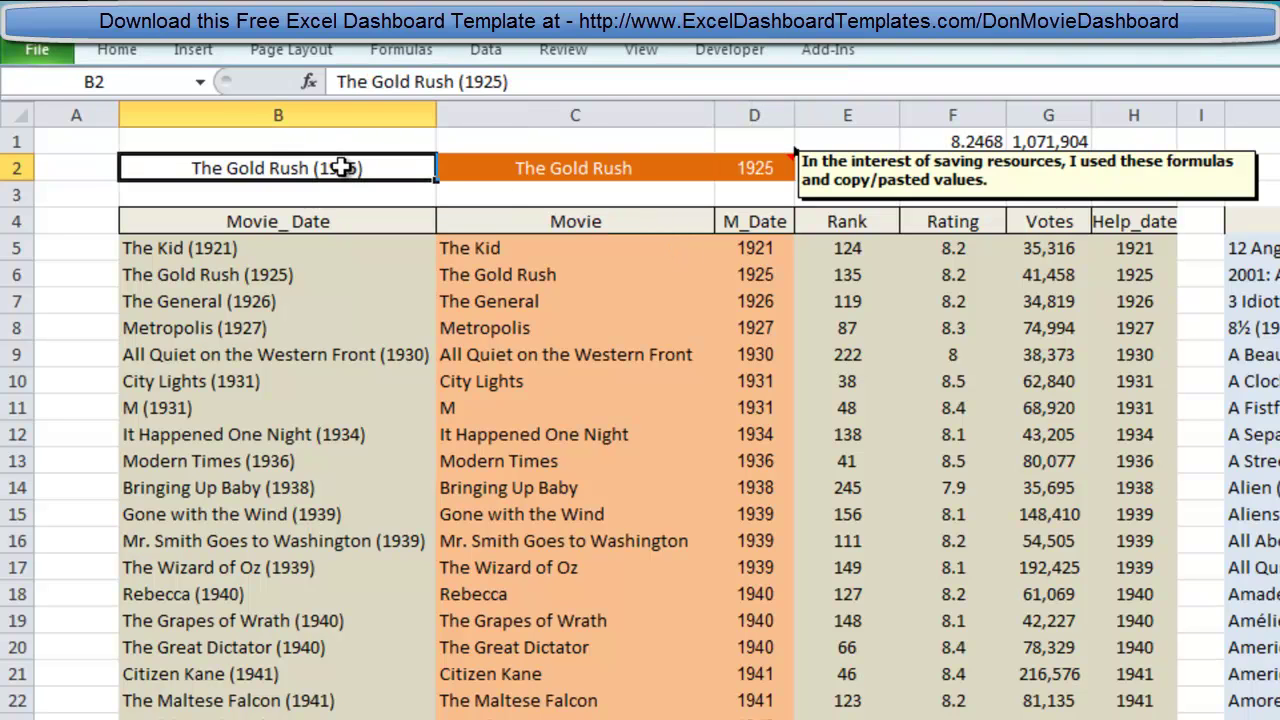
{"action": "left_click", "coordinate": [851, 243]}
{"action": "key", "text": "Right"}
{"action": "key", "text": "Right"}
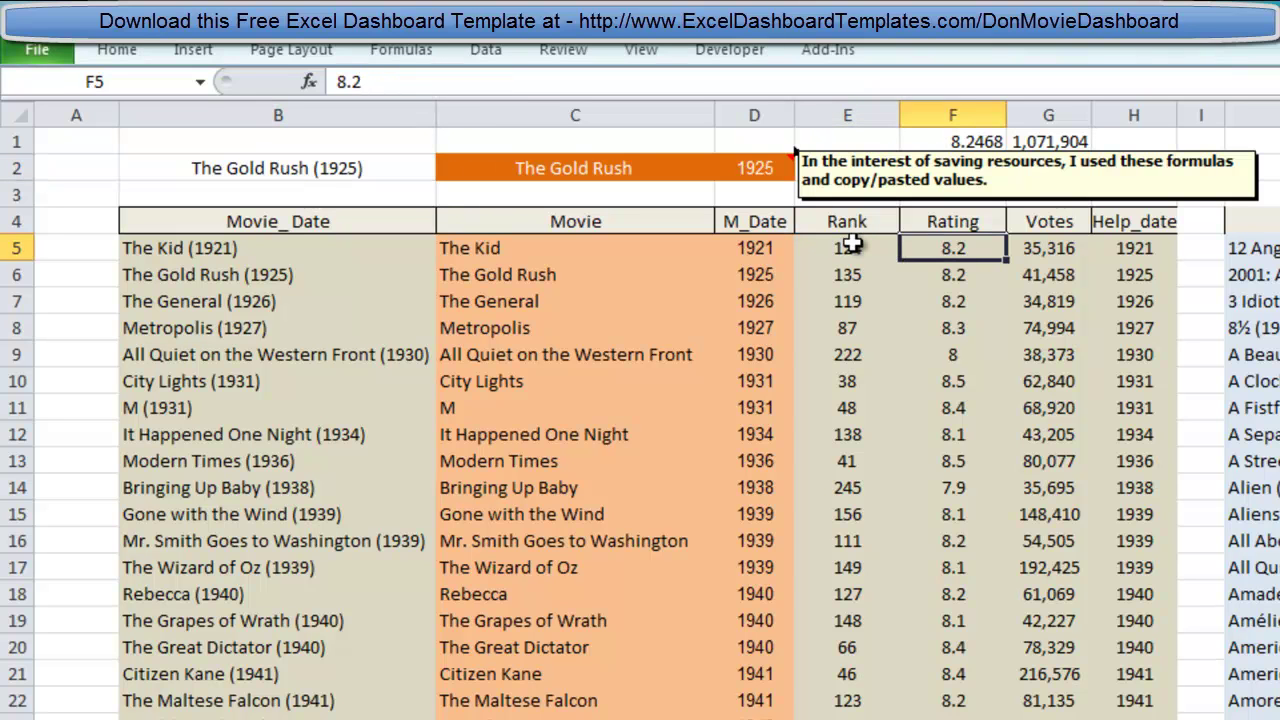
{"action": "key", "text": "Right"}
{"action": "key", "text": "Right"}
{"action": "key", "text": "Right"}
{"action": "key", "text": "Right"}
{"action": "key", "text": "Right"}
{"action": "key", "text": "Right"}
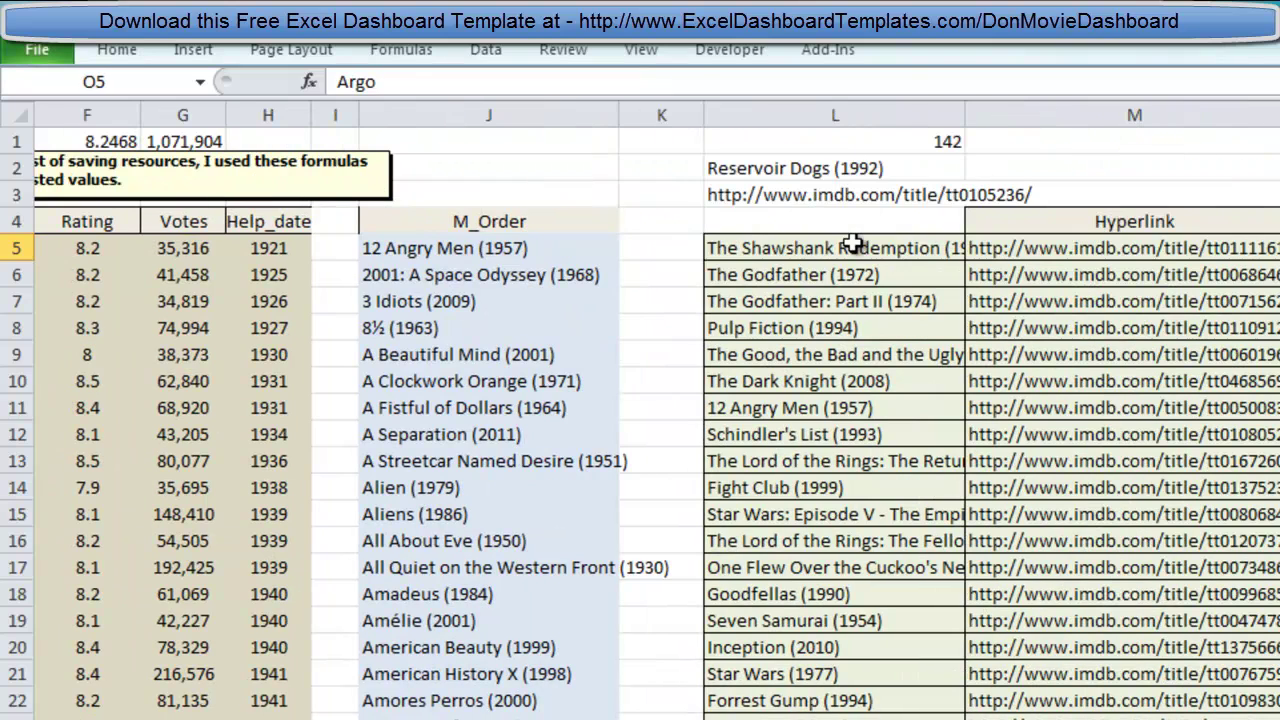
{"action": "left_click", "coordinate": [522, 244]}
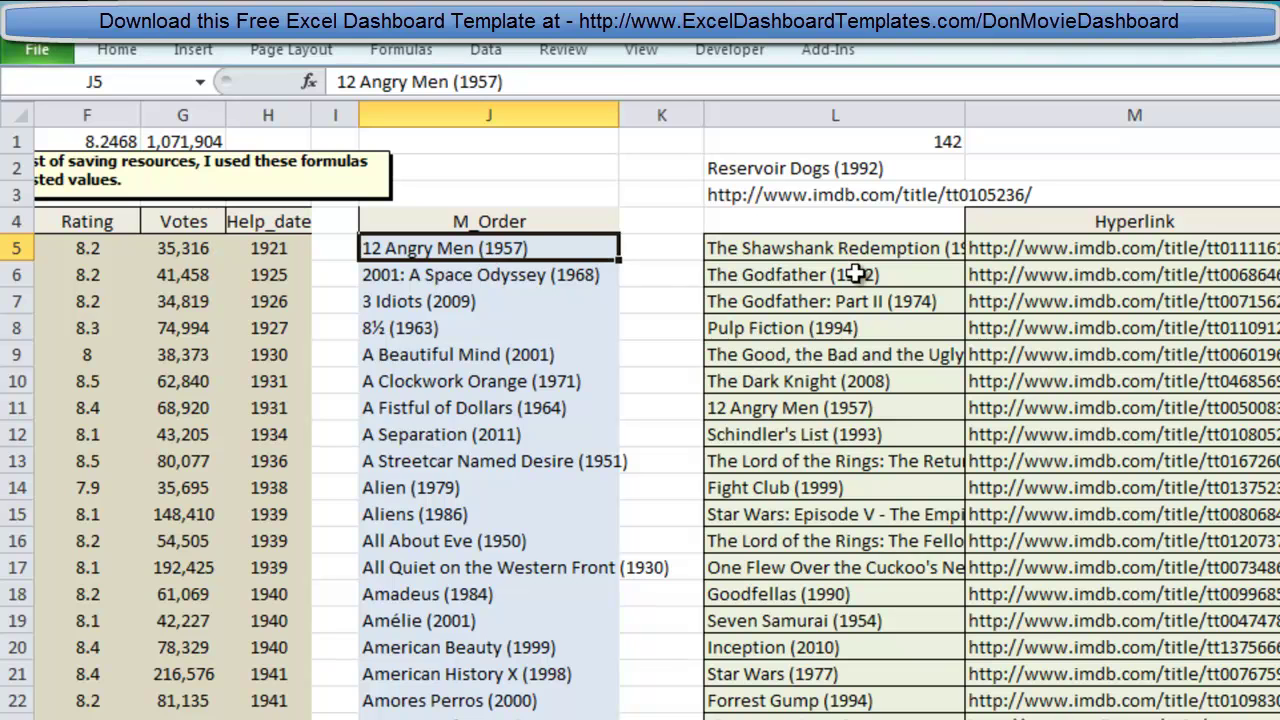
{"action": "left_click", "coordinate": [891, 249]}
{"action": "key", "text": "Right"}
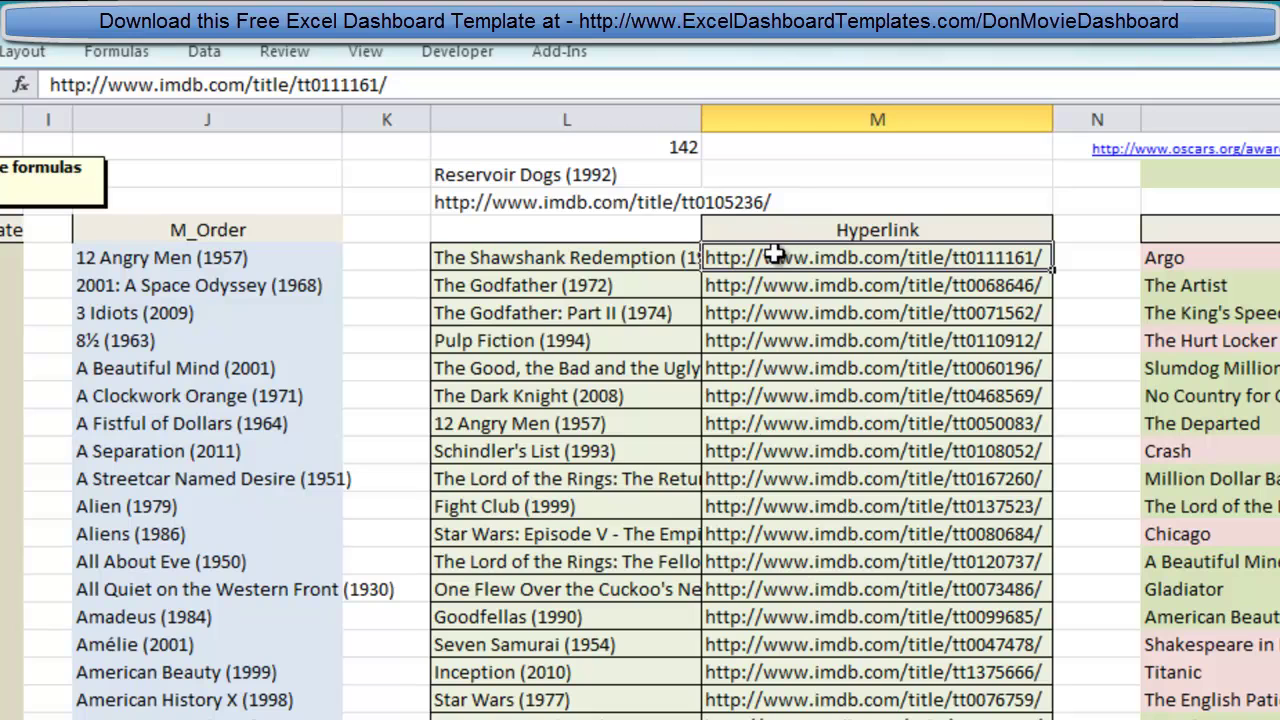
{"action": "left_click", "coordinate": [583, 201]}
{"action": "left_click", "coordinate": [557, 175]}
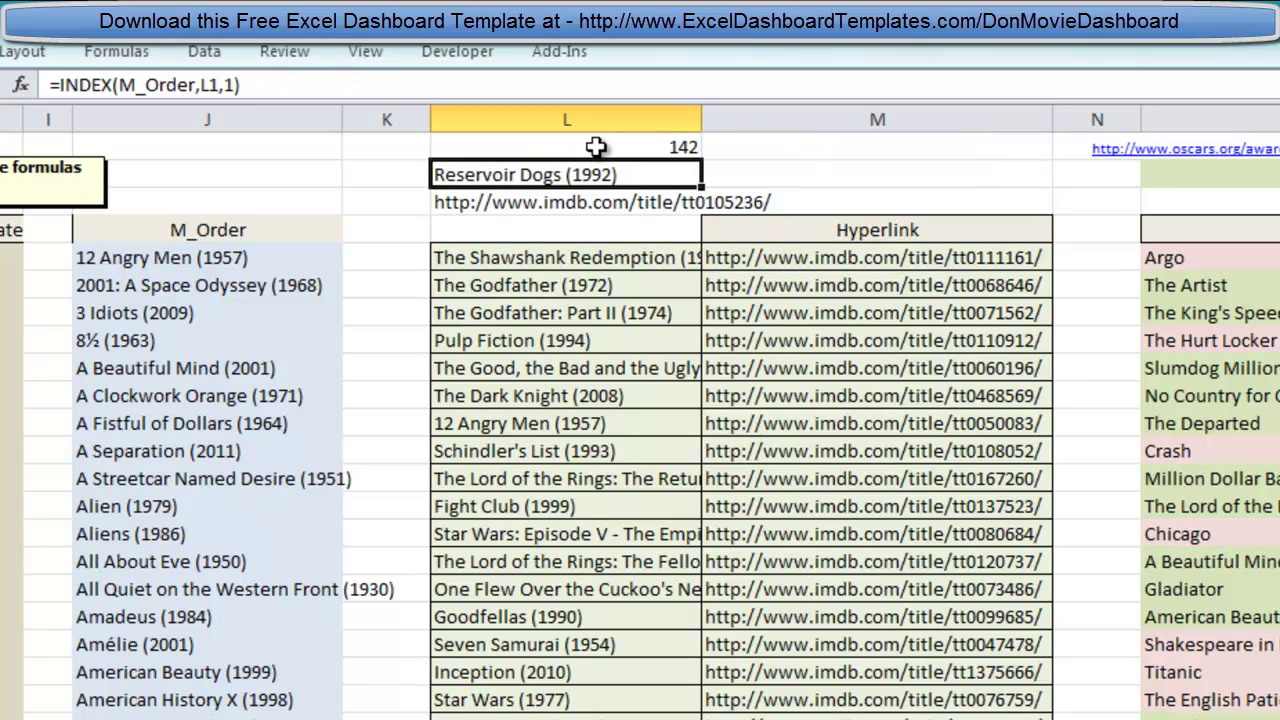
{"action": "left_click", "coordinate": [560, 147]}
{"action": "left_click", "coordinate": [592, 173]}
{"action": "left_click", "coordinate": [566, 202]}
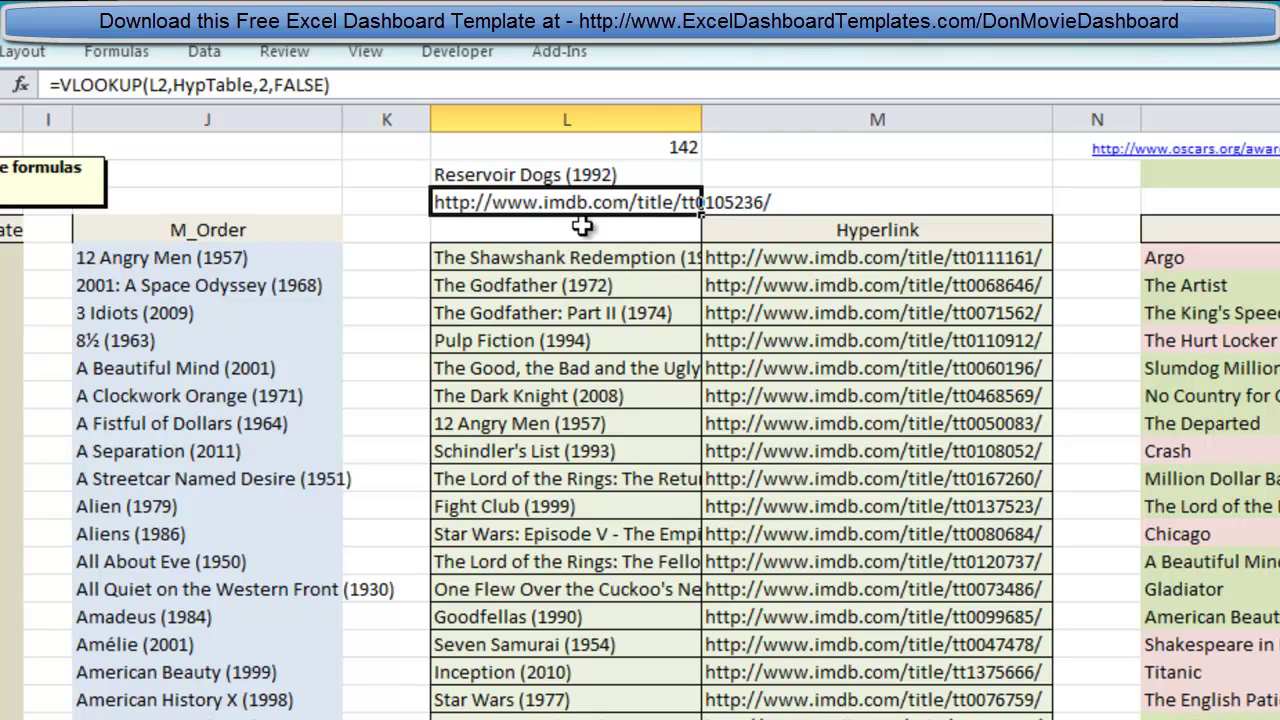
{"action": "left_click", "coordinate": [568, 258]}
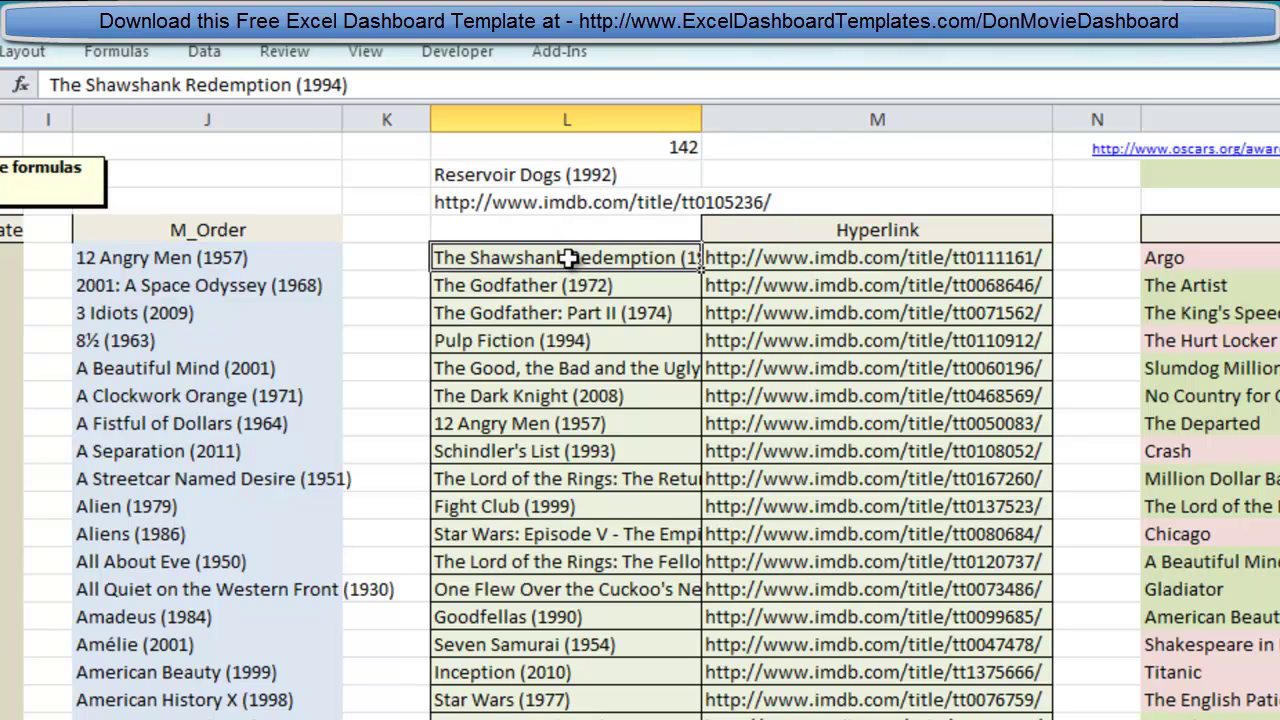
{"action": "key", "text": "Right"}
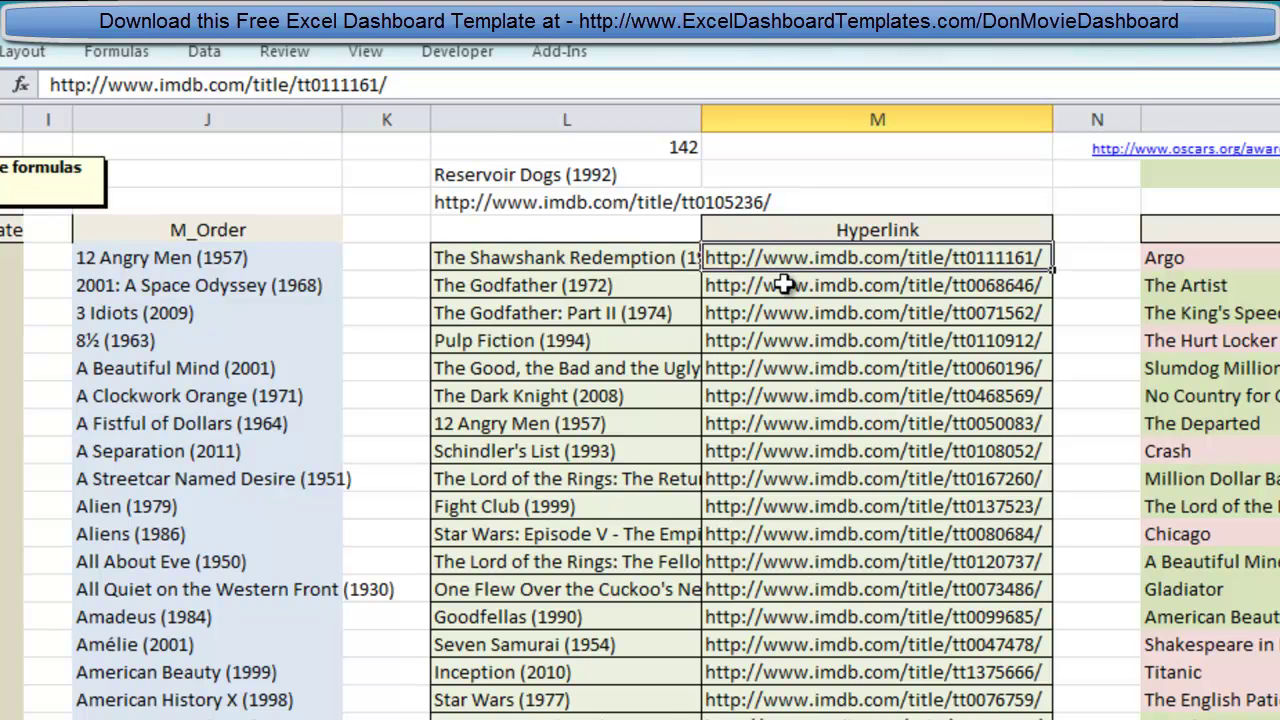
{"action": "key", "text": "Right"}
{"action": "key", "text": "Right"}
{"action": "key", "text": "Right"}
{"action": "key", "text": "Right"}
{"action": "key", "text": "Right"}
{"action": "key", "text": "Right"}
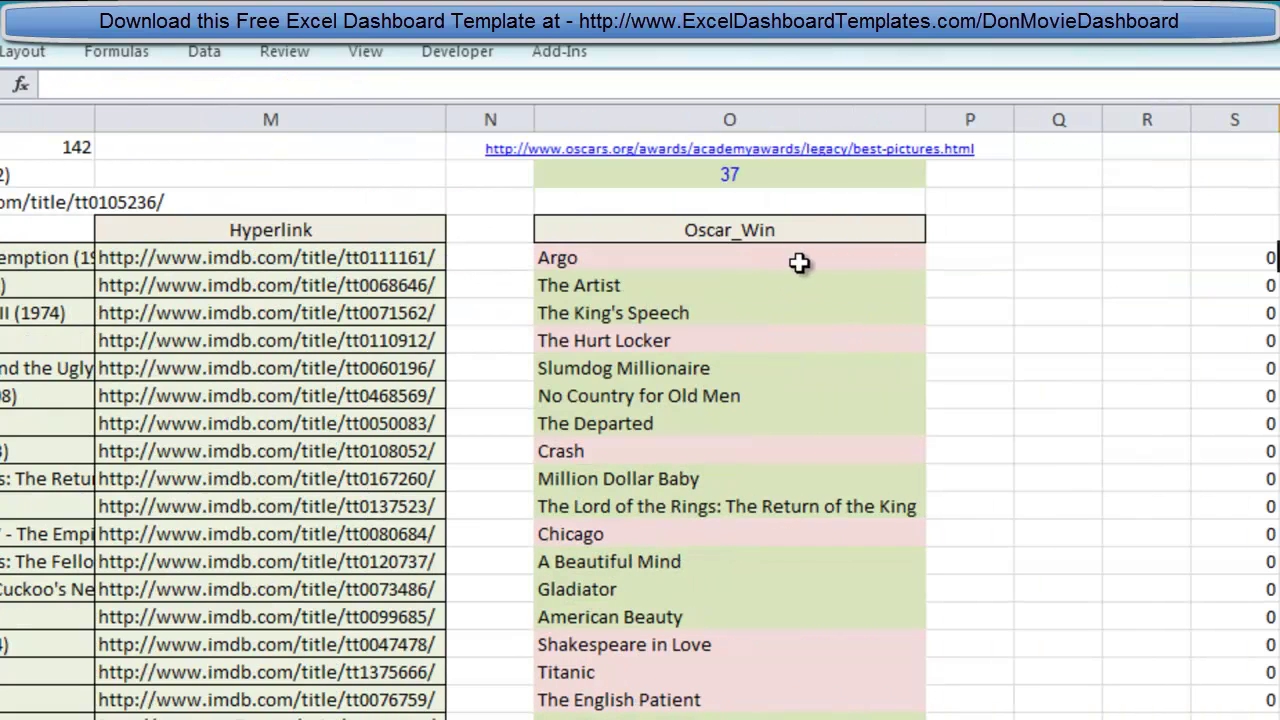
Step: Inspect the Oscar_Win list starting with Argo and O3's COUNTIF formula counting Oscar winners
{"action": "left_click", "coordinate": [805, 260]}
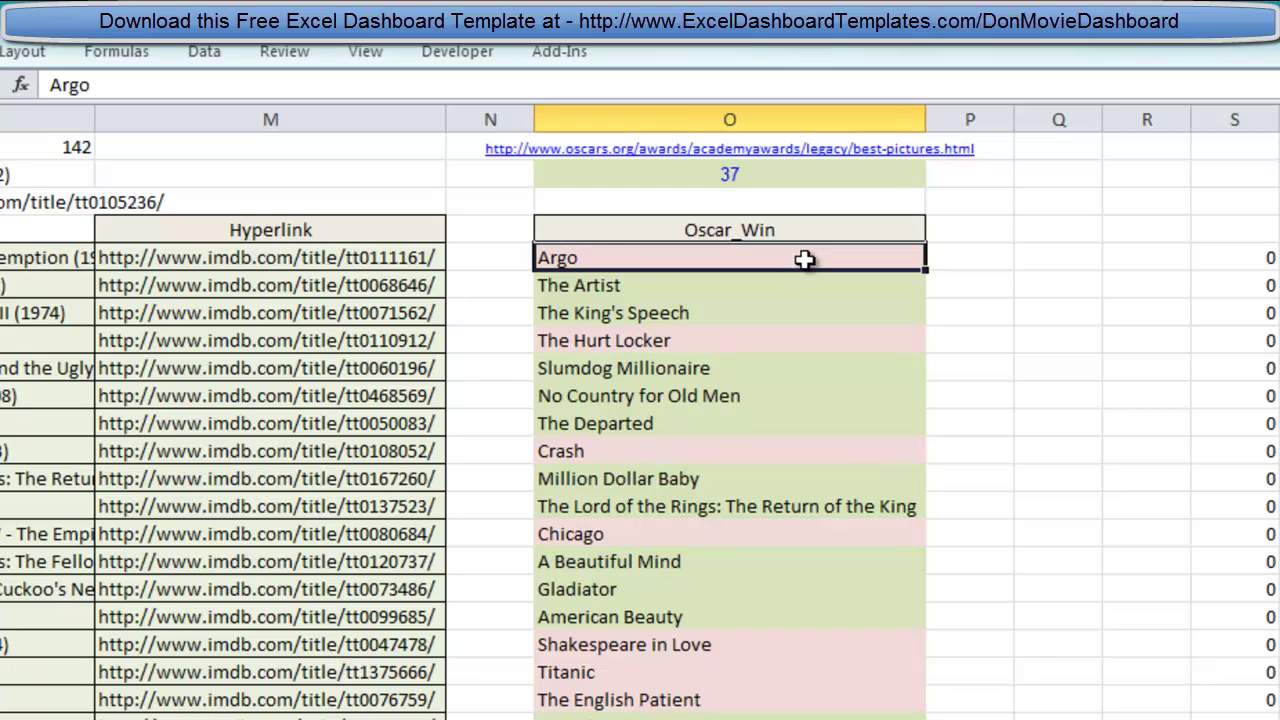
{"action": "left_click", "coordinate": [762, 176]}
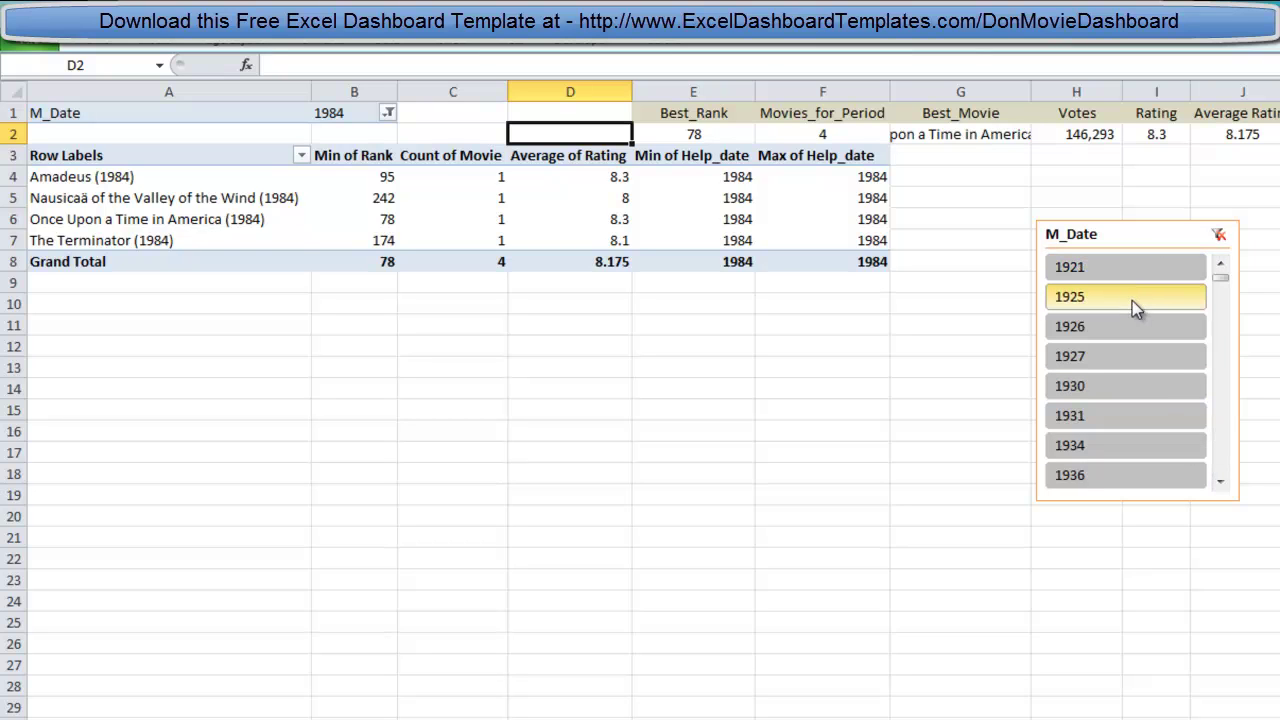
Step: Inspect the pivot's Movies_for_Period header and its GETPIVOTDATA count formula
{"action": "left_click", "coordinate": [1219, 449]}
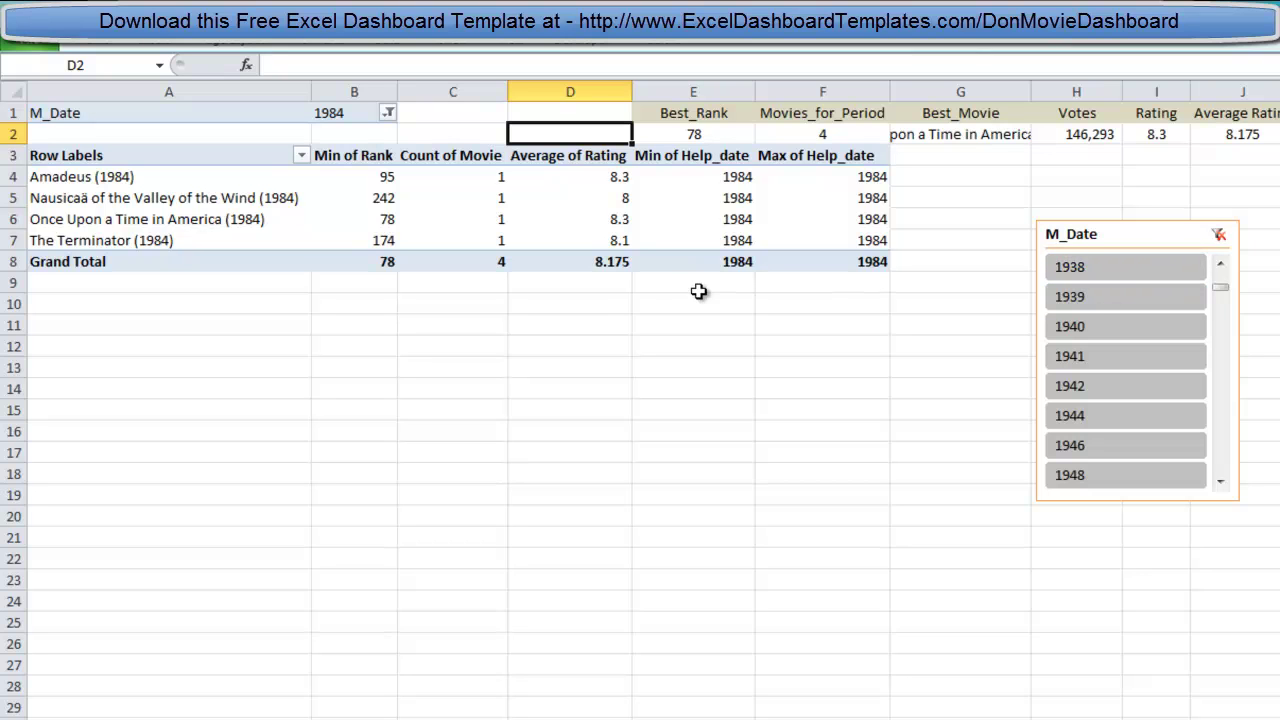
{"action": "mouse_move", "coordinate": [597, 262]}
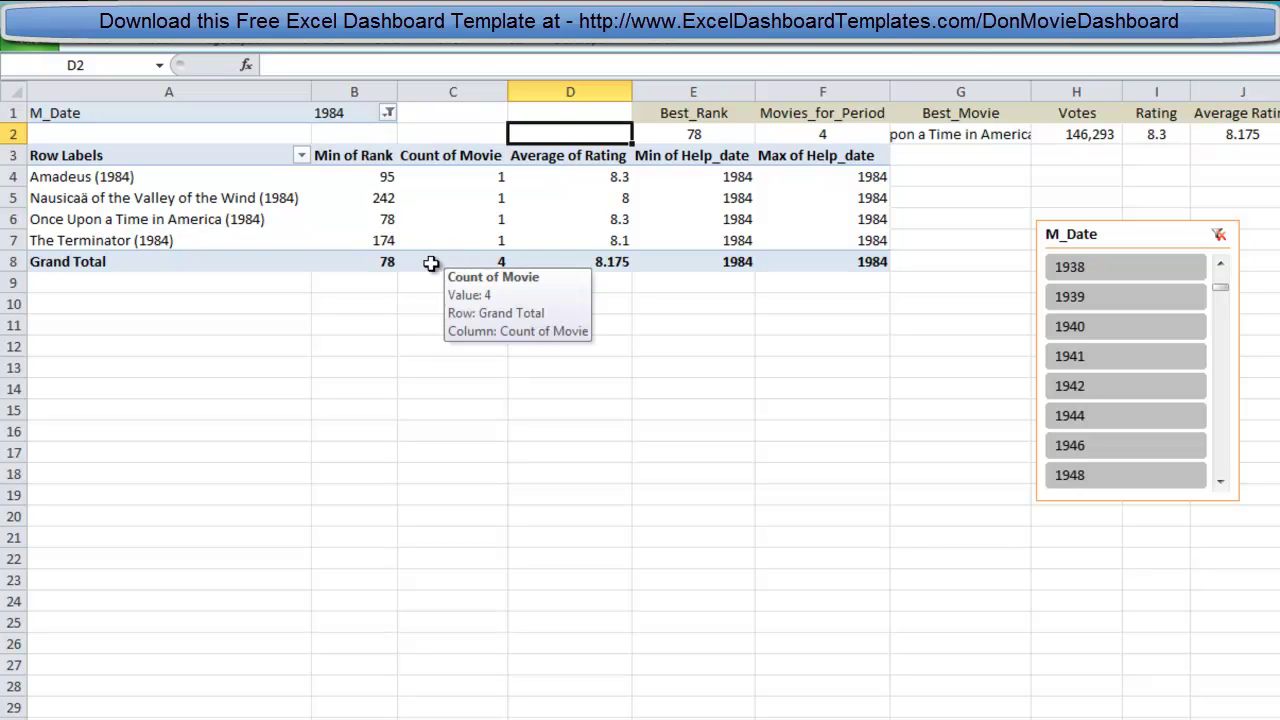
{"action": "mouse_move", "coordinate": [371, 262]}
{"action": "mouse_move", "coordinate": [559, 268]}
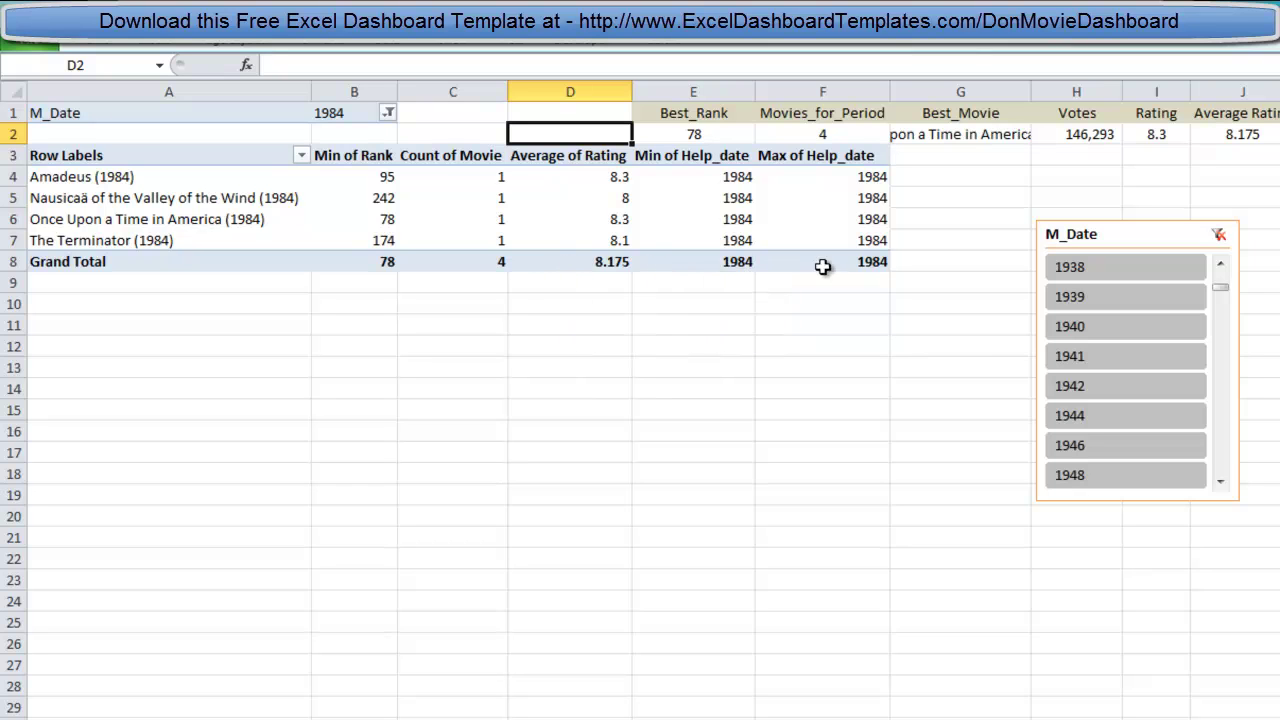
{"action": "mouse_move", "coordinate": [820, 266]}
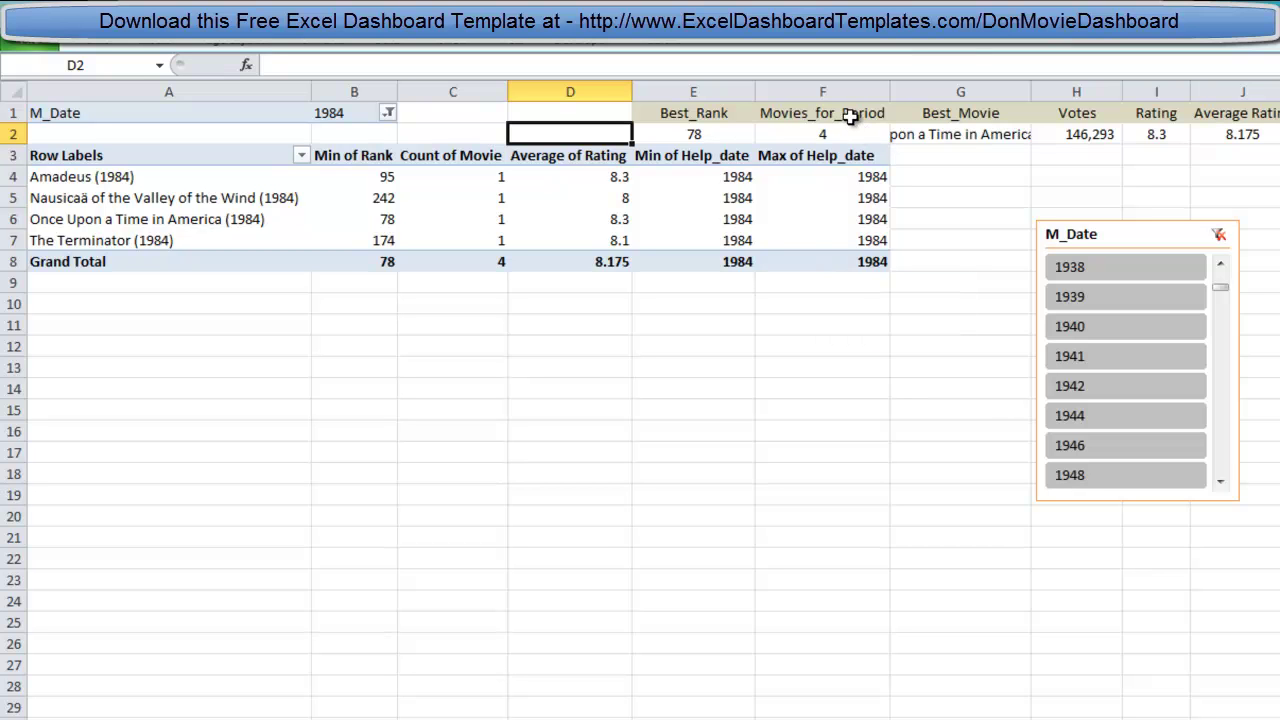
{"action": "left_click", "coordinate": [840, 114]}
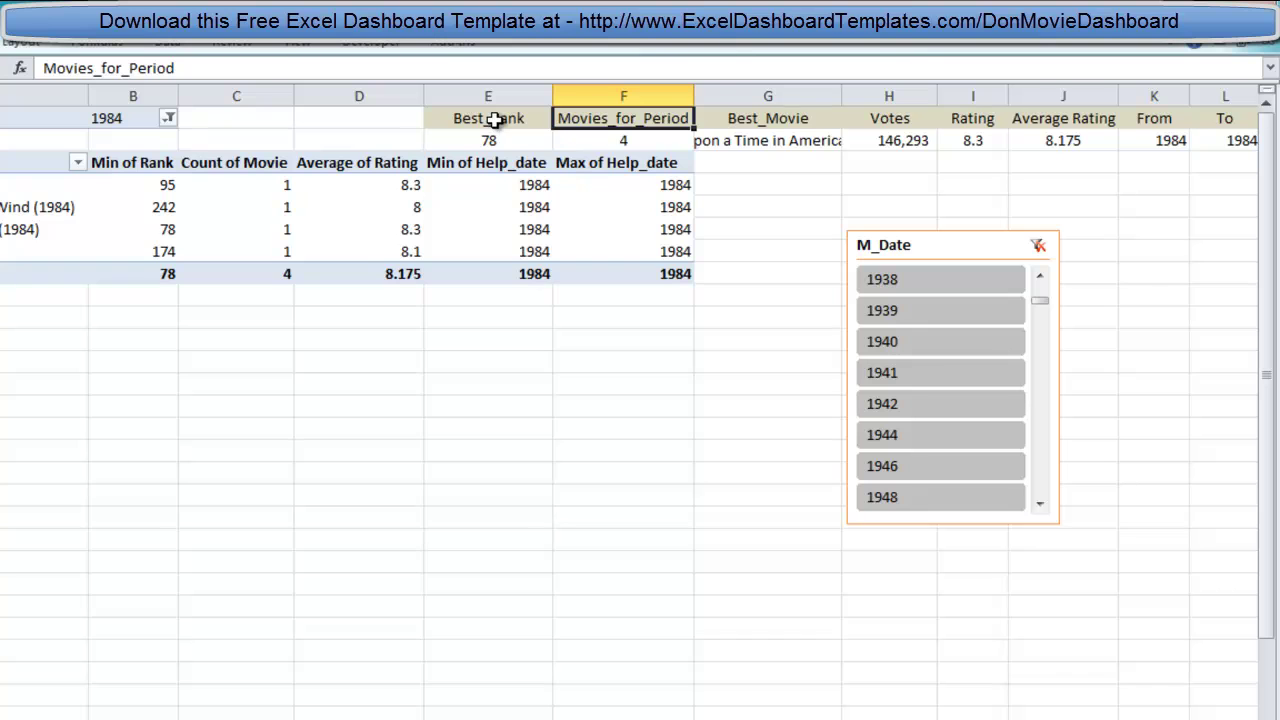
{"action": "key", "text": "Down"}
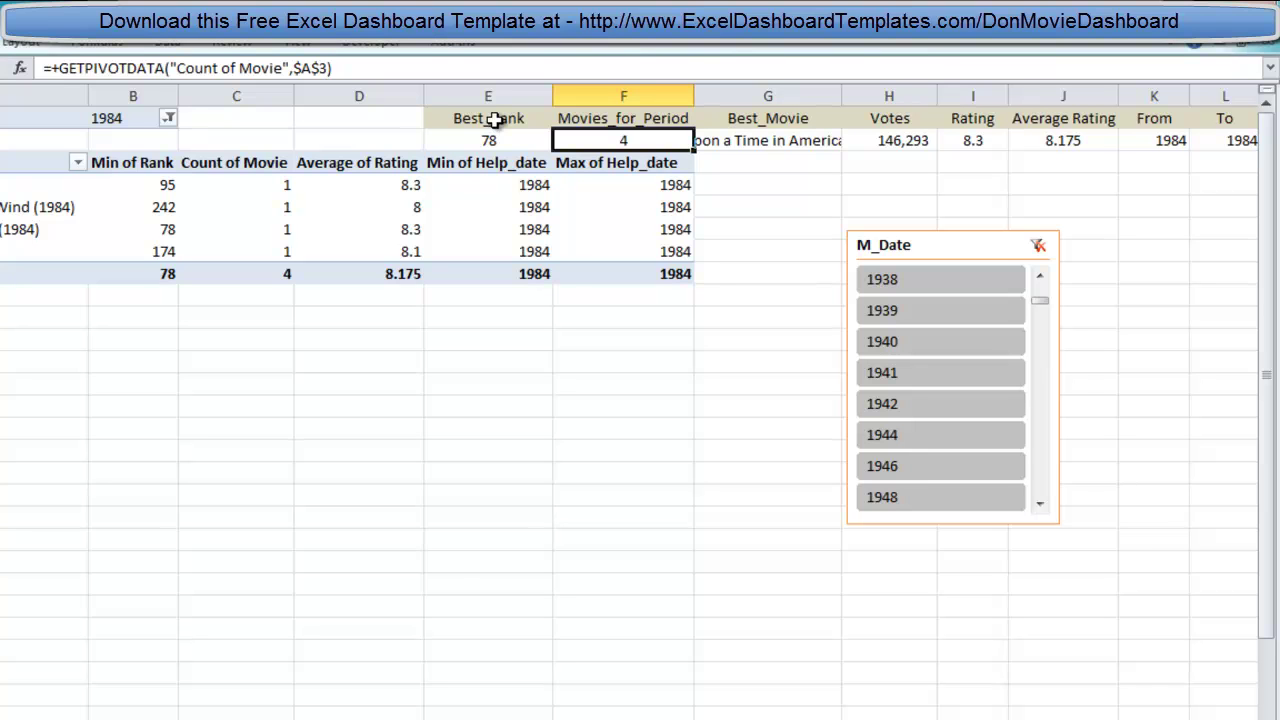
Step: Jump along the summary headers to the last one, To, then return to the DashBoard sheet
{"action": "key", "text": "Up"}
{"action": "key", "text": "ctrl+Right"}
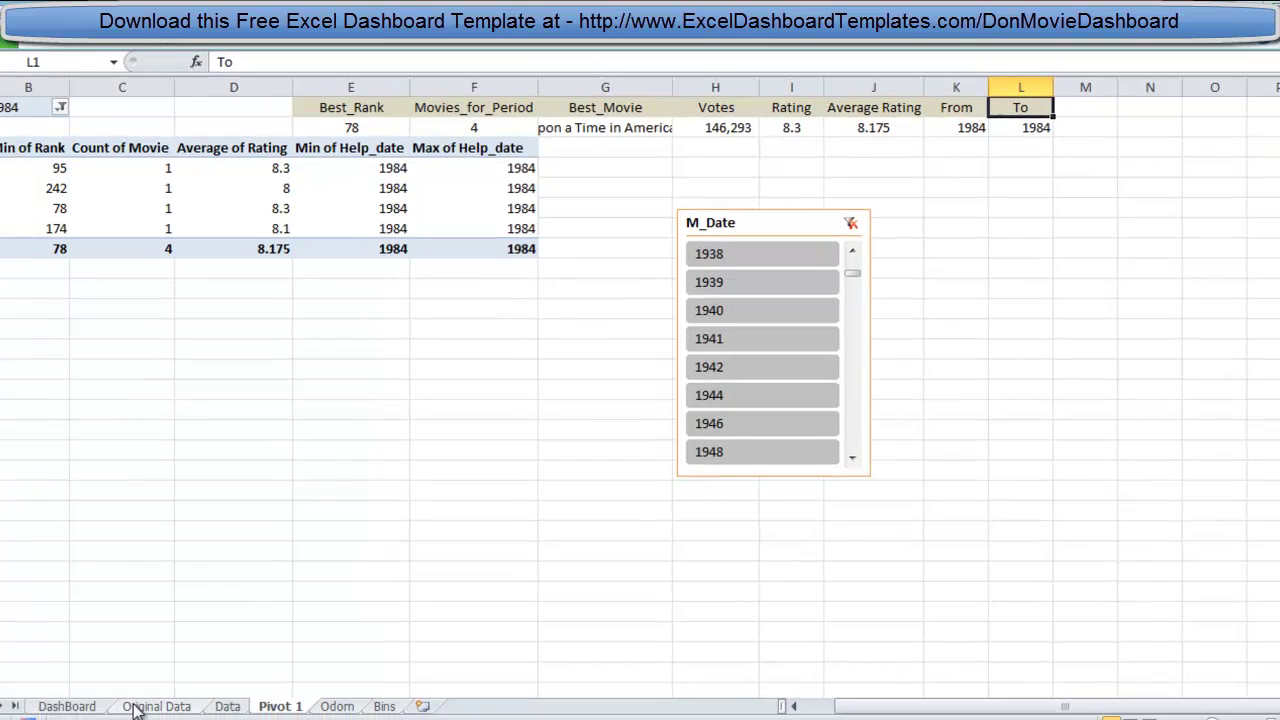
{"action": "left_click", "coordinate": [99, 694]}
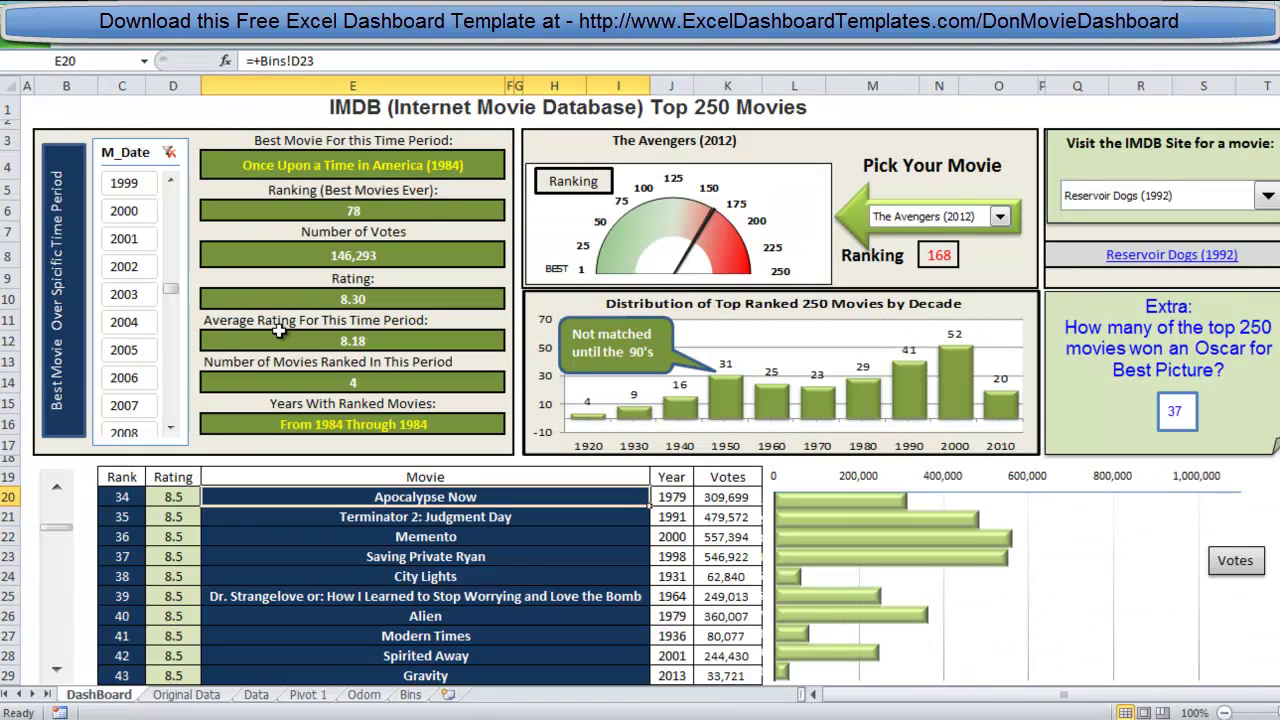
Step: Select 2002 in the M_Date slicer, showing The Two Towers rated 8.70
{"action": "left_click", "coordinate": [172, 183]}
{"action": "left_click", "coordinate": [172, 183]}
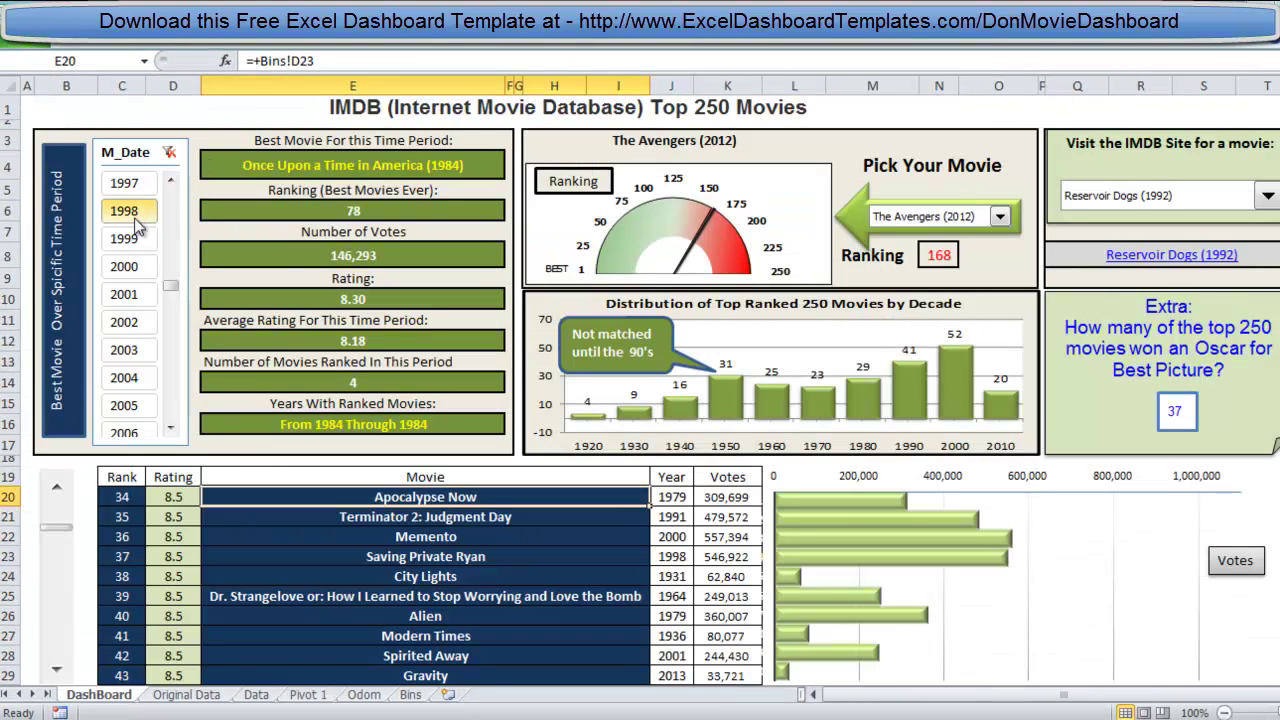
{"action": "left_click", "coordinate": [135, 322]}
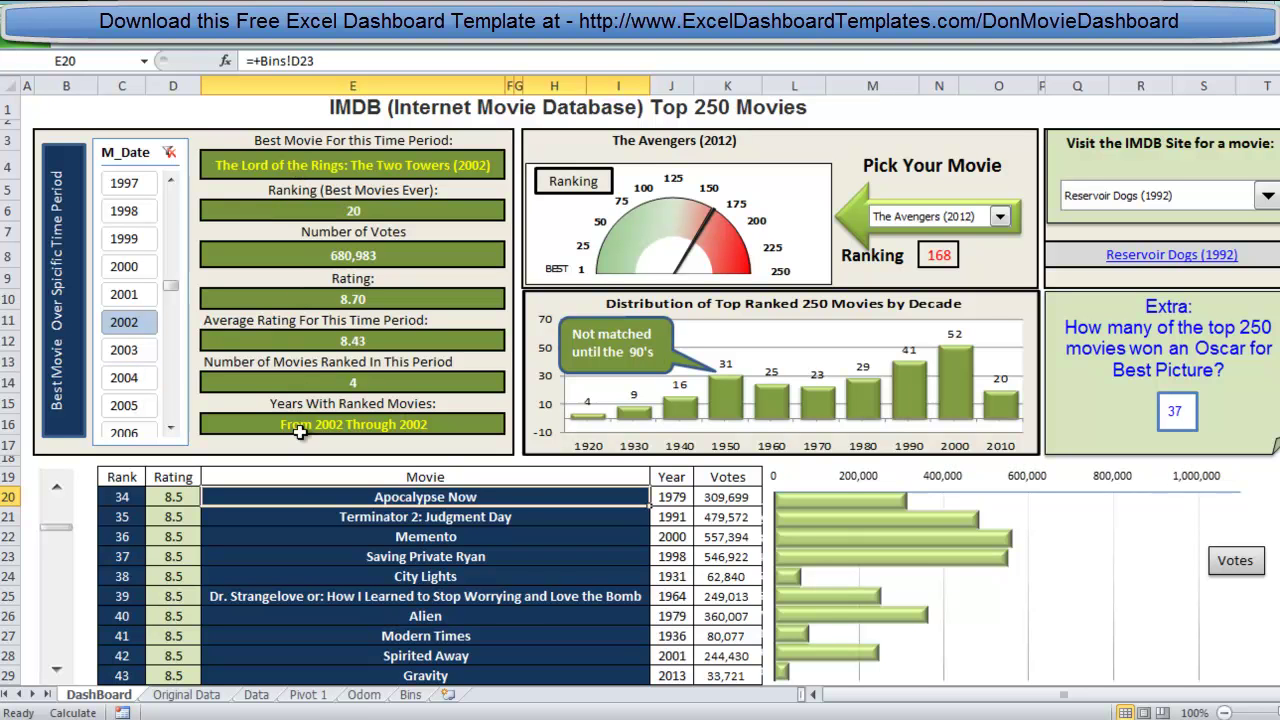
Step: Review the pivot summary values in E1:L2 on Pivot 1, then go to the Odom gauge sheet
{"action": "left_click", "coordinate": [316, 695]}
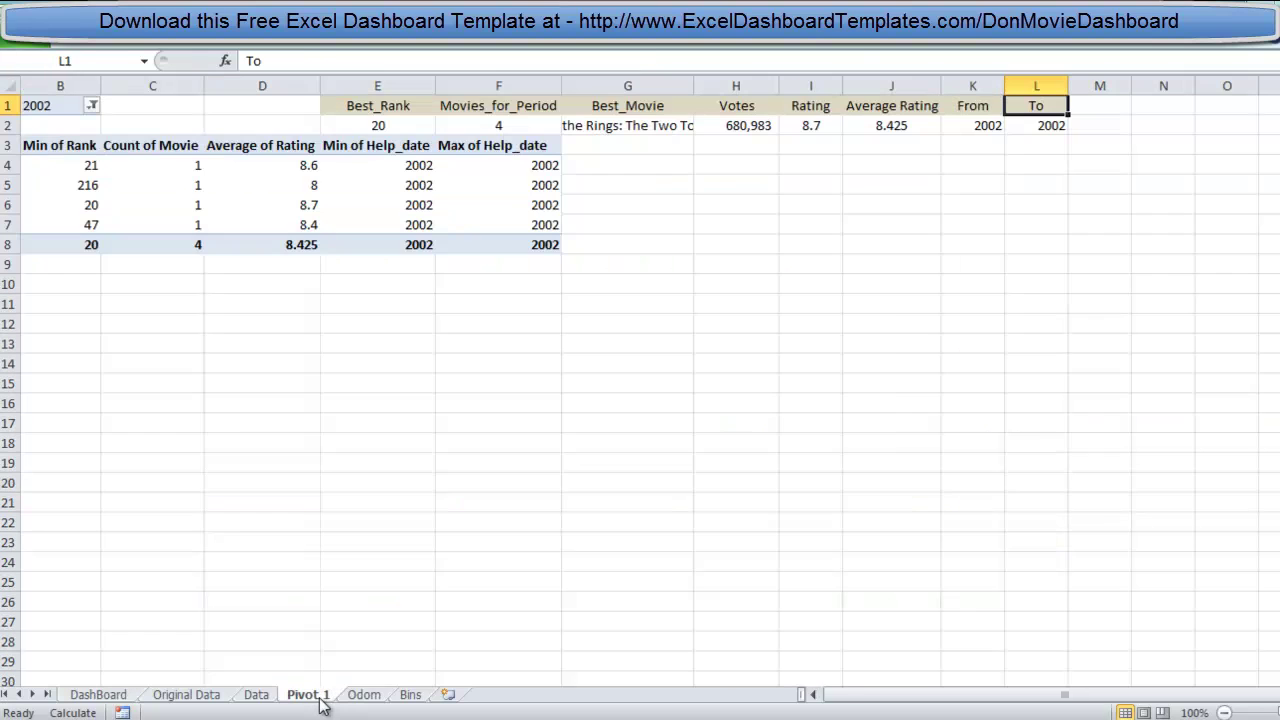
{"action": "left_click_drag", "start_coordinate": [412, 98], "coordinate": [1018, 124]}
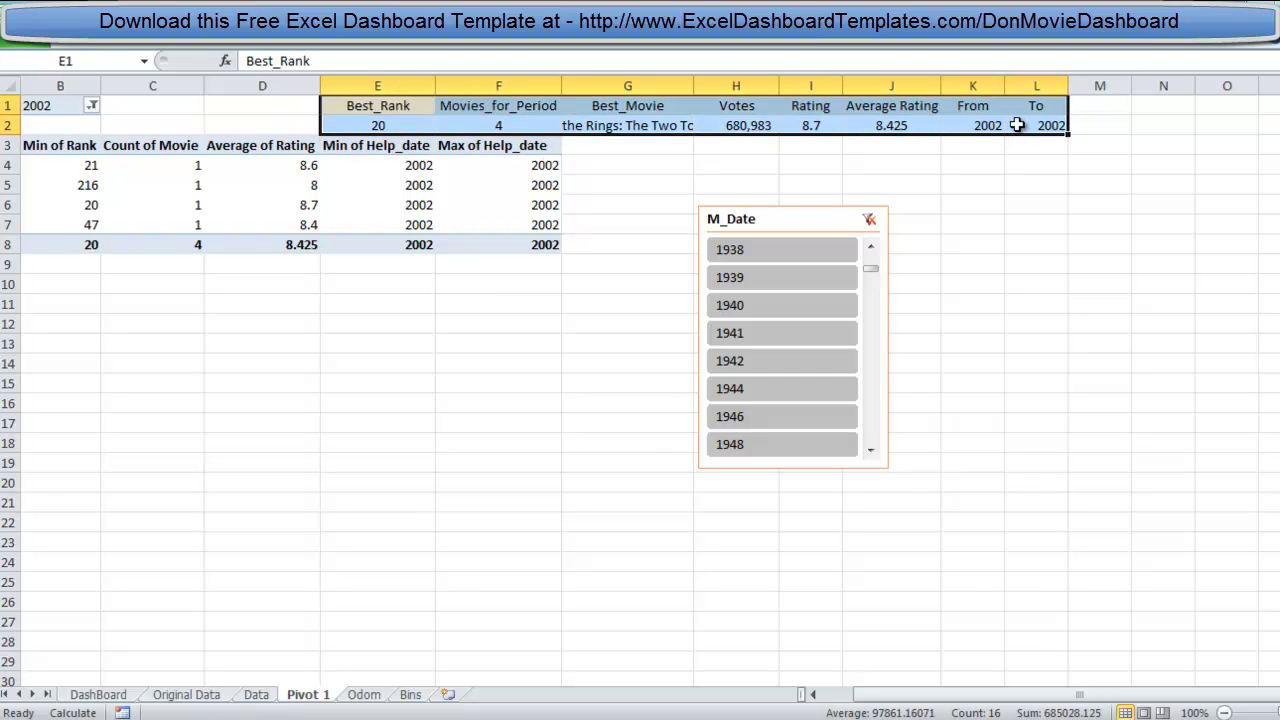
{"action": "left_click", "coordinate": [364, 695]}
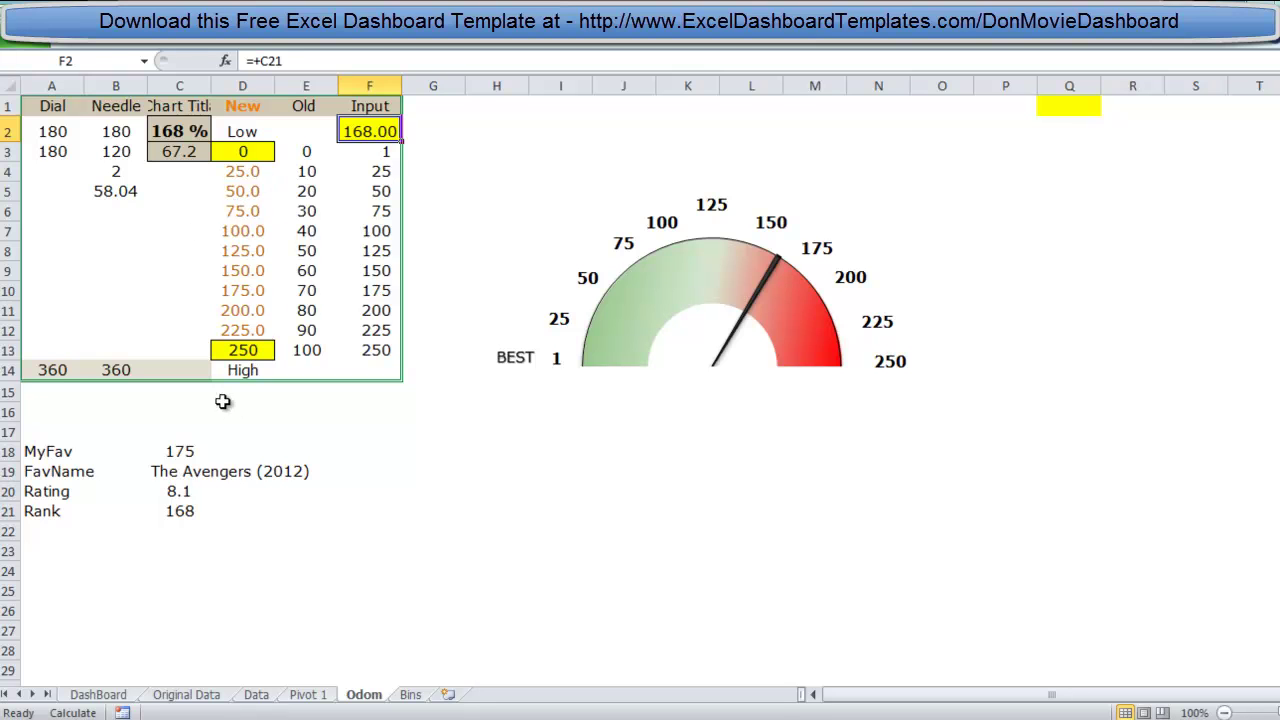
Step: Inspect the movie details in C18:C21 and C21's rank VLOOKUP, then go to the Bins sheet
{"action": "left_click_drag", "start_coordinate": [173, 452], "coordinate": [180, 508]}
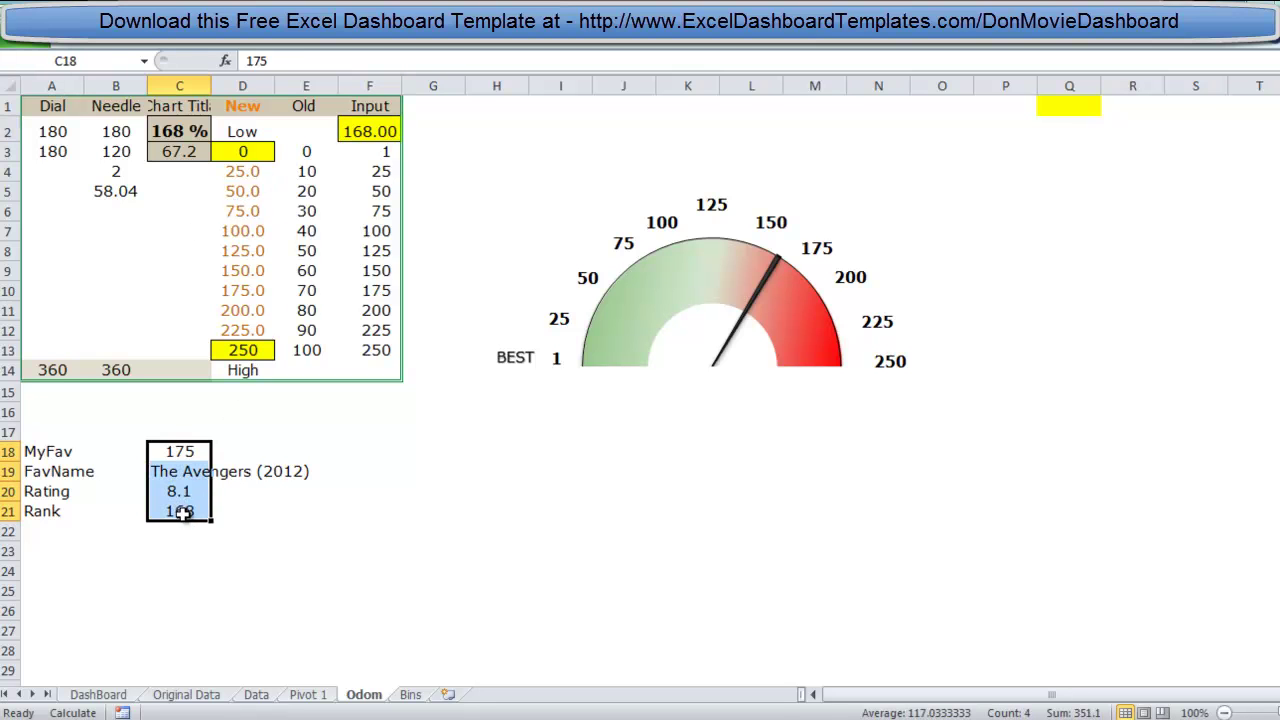
{"action": "left_click", "coordinate": [265, 525]}
{"action": "left_click", "coordinate": [190, 515]}
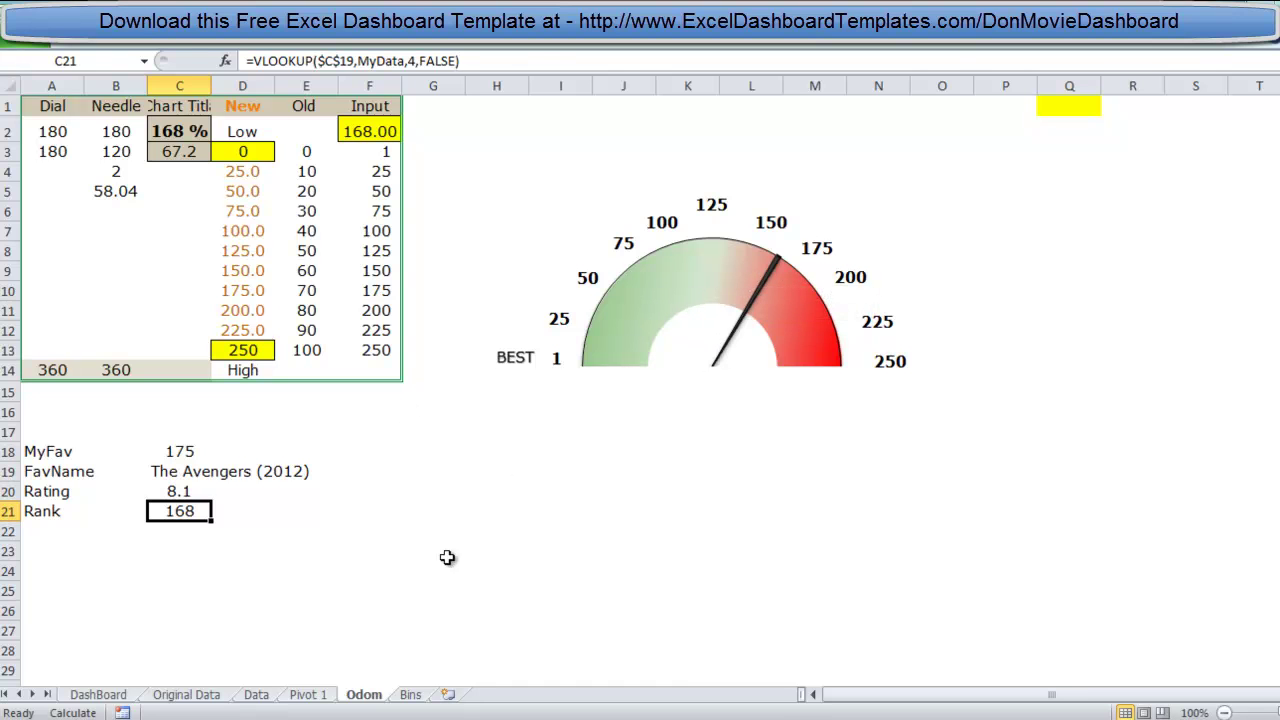
{"action": "left_click", "coordinate": [410, 695]}
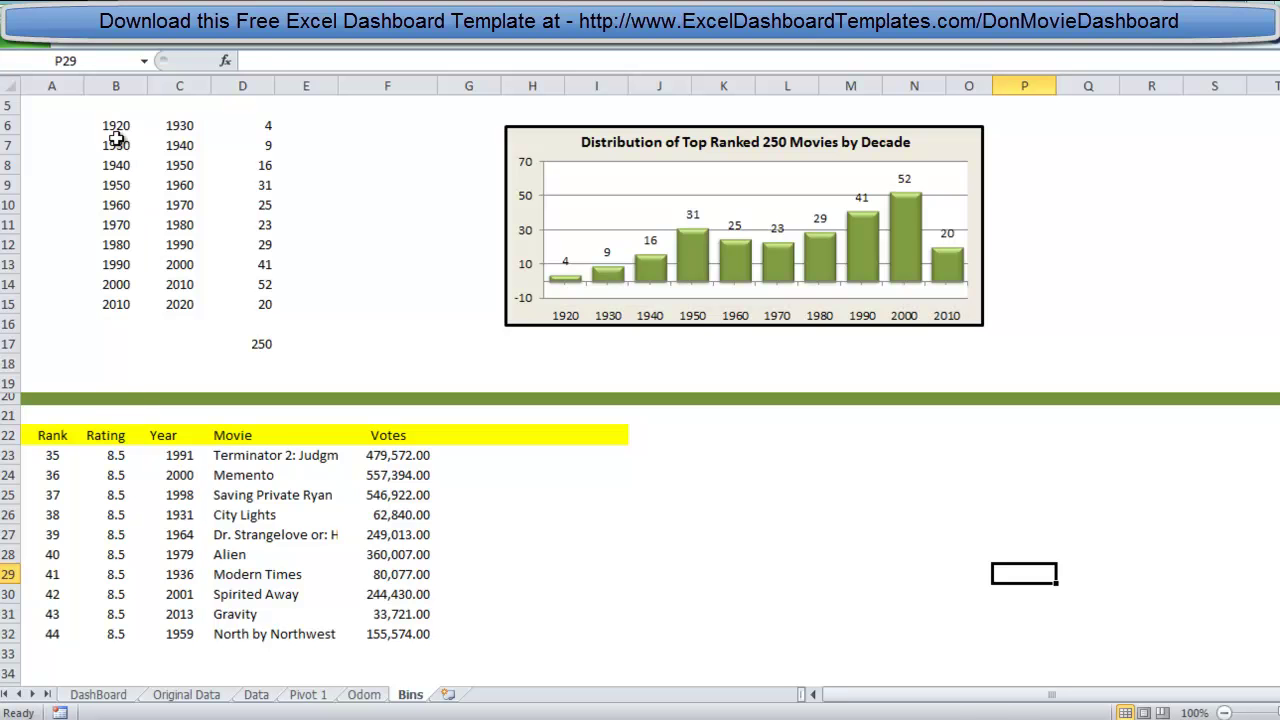
{"action": "left_click_drag", "start_coordinate": [115, 132], "coordinate": [250, 302]}
{"action": "left_click", "coordinate": [214, 206]}
{"action": "left_click", "coordinate": [192, 145]}
{"action": "left_click", "coordinate": [254, 130]}
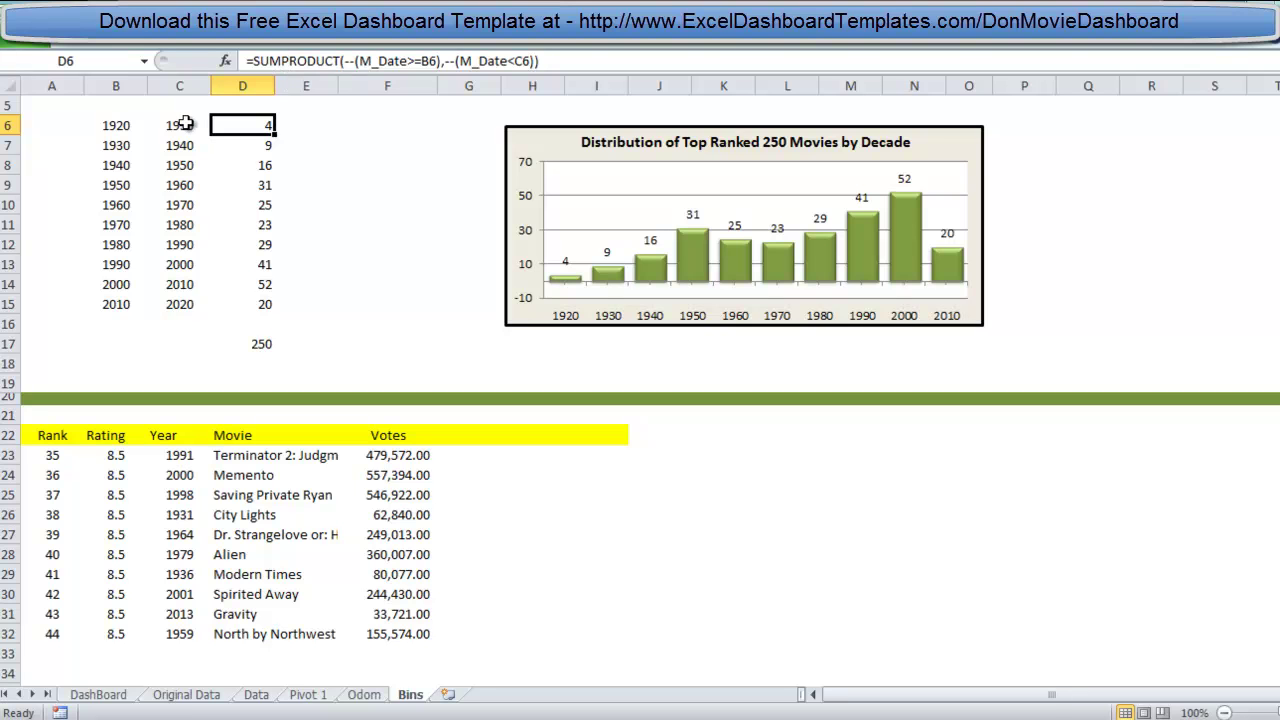
{"action": "left_click", "coordinate": [122, 124]}
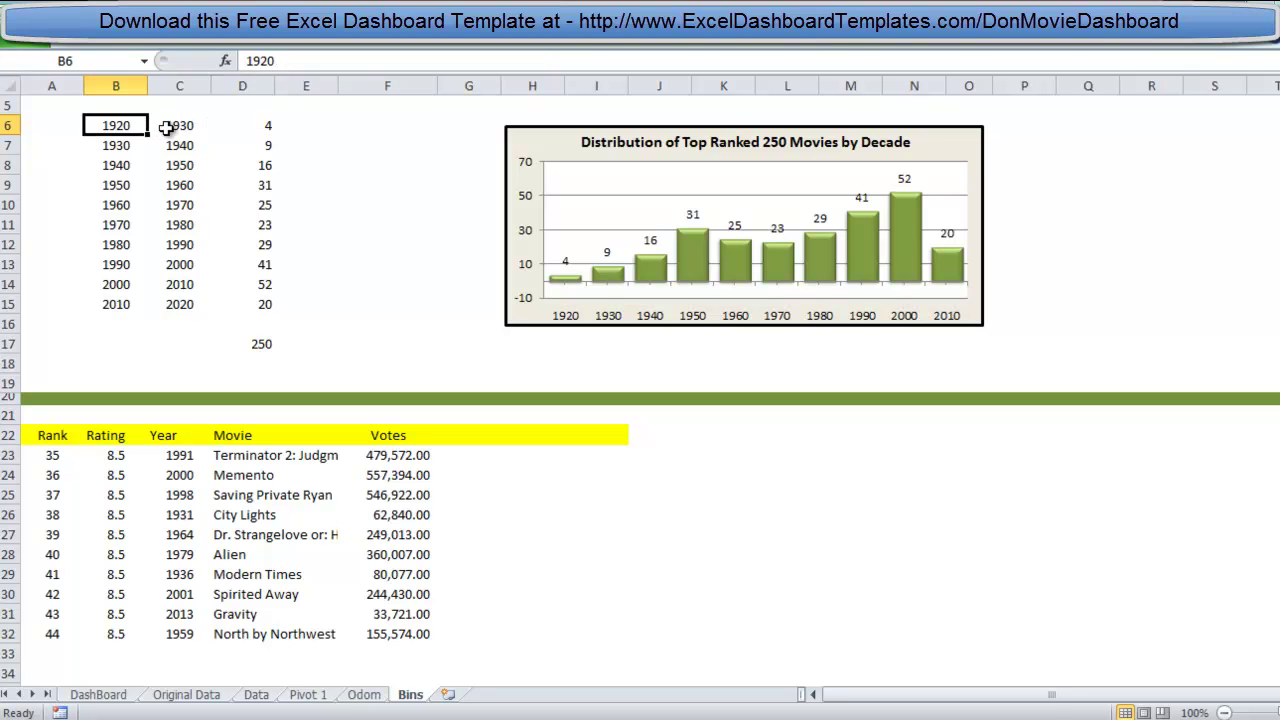
{"action": "left_click", "coordinate": [166, 125]}
{"action": "left_click", "coordinate": [262, 125]}
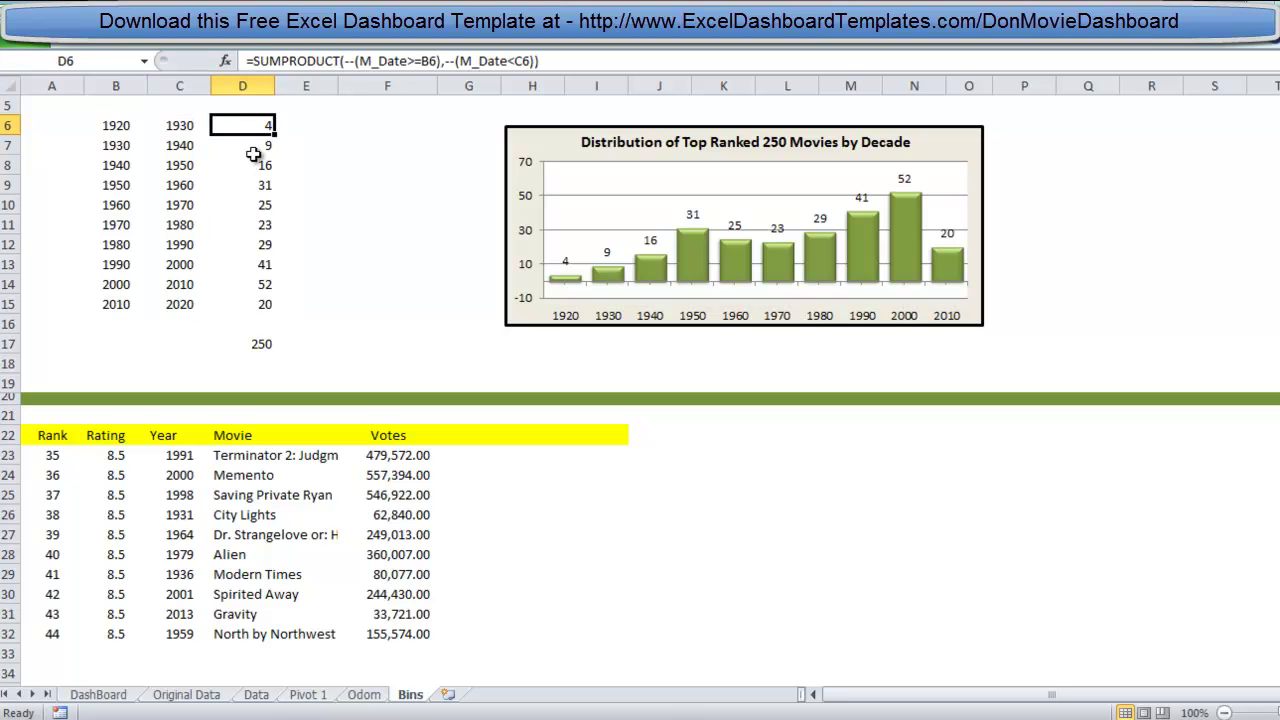